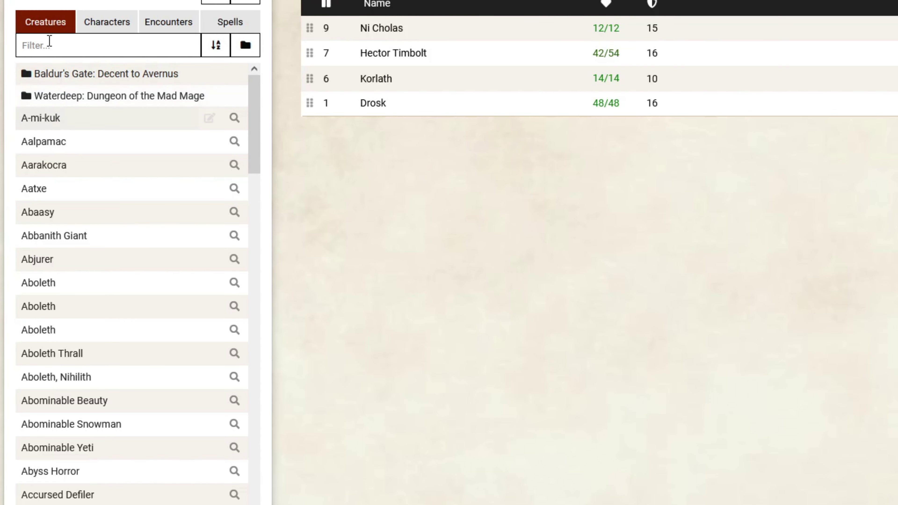
# Scroll up and down through the library's Creatures list.
pyautogui.scroll(-20, 84, 235)
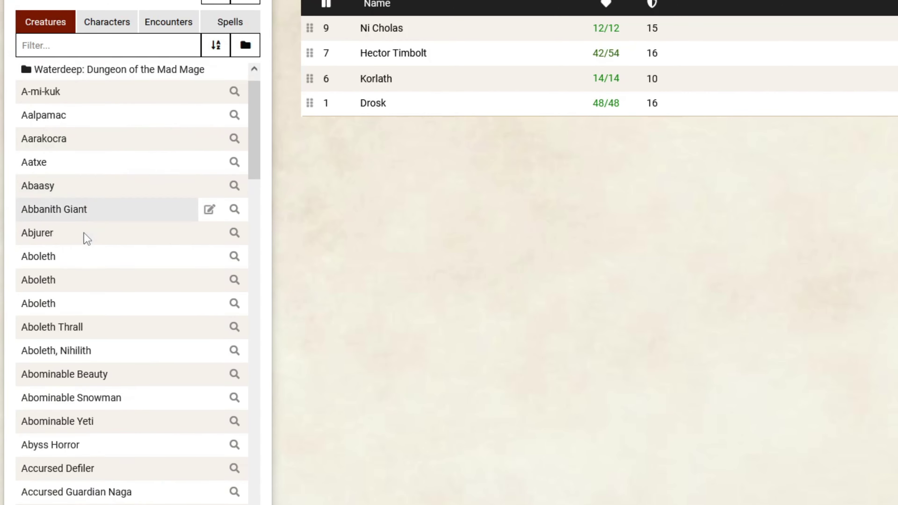
pyautogui.scroll(8, 83, 233)
pyautogui.scroll(10, 84, 234)
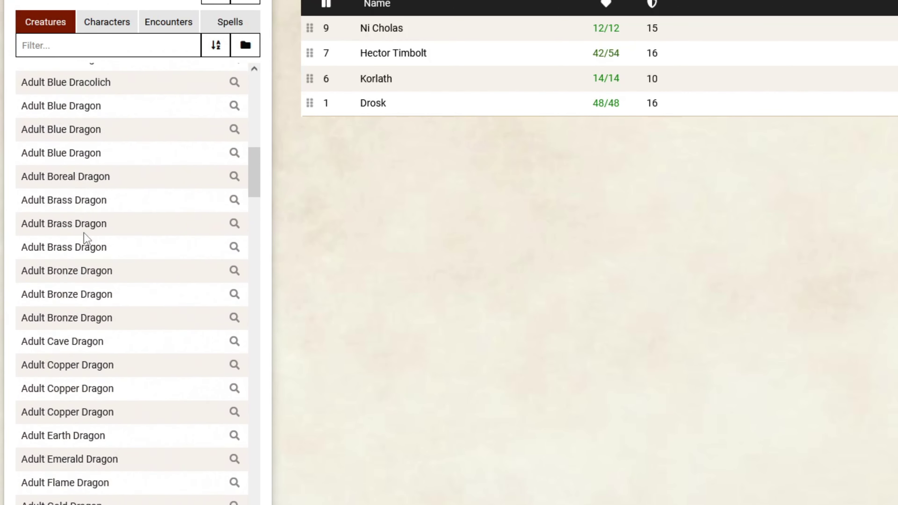
pyautogui.scroll(-15, 84, 233)
pyautogui.scroll(-20, 84, 233)
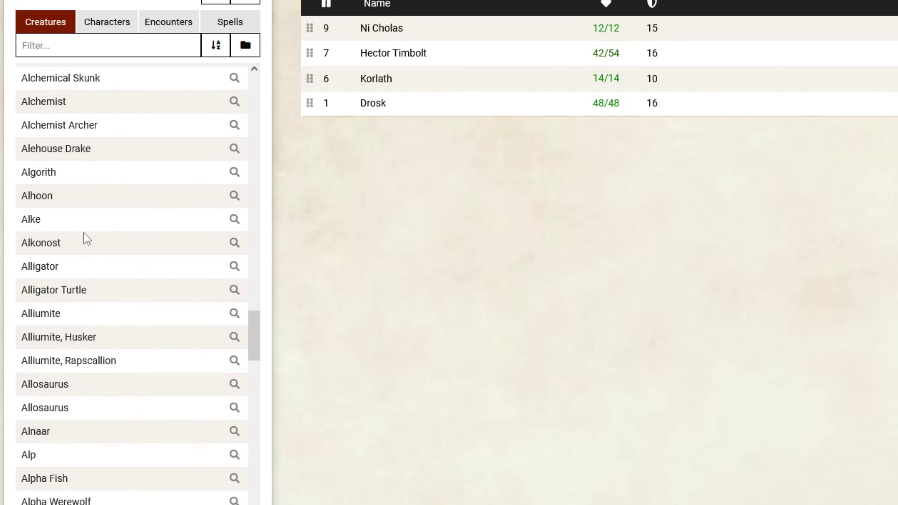
pyautogui.scroll(12, 85, 232)
pyautogui.scroll(15, 84, 231)
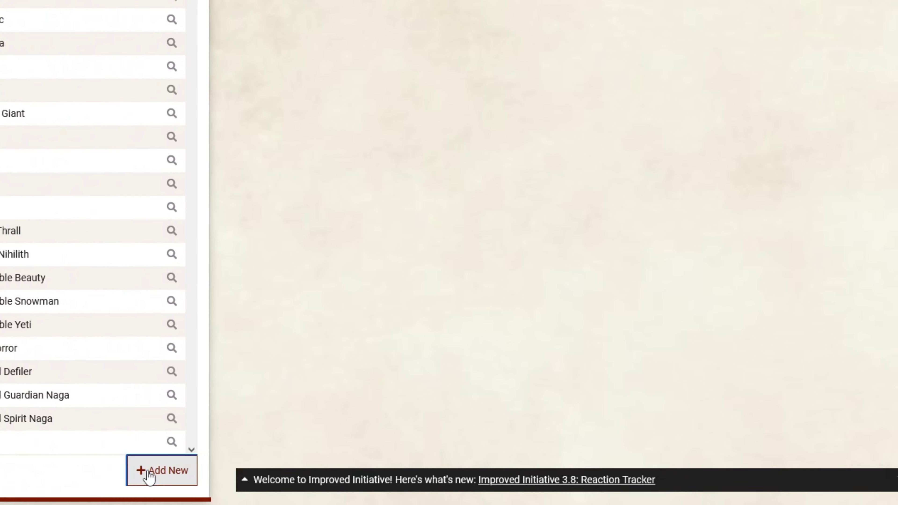
# Start a blank New Creature statblock and select its placeholder name.
pyautogui.click(162, 470)
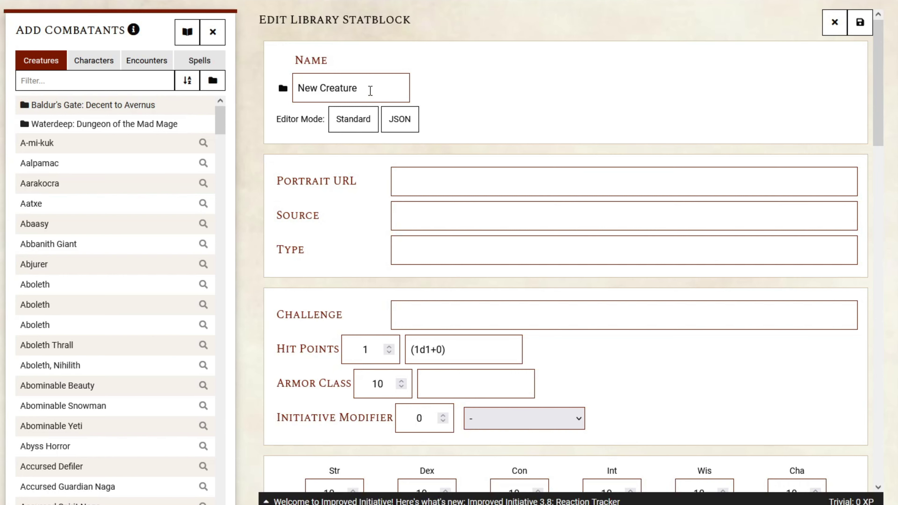
pyautogui.moveTo(370, 91); pyautogui.dragTo(280, 87)
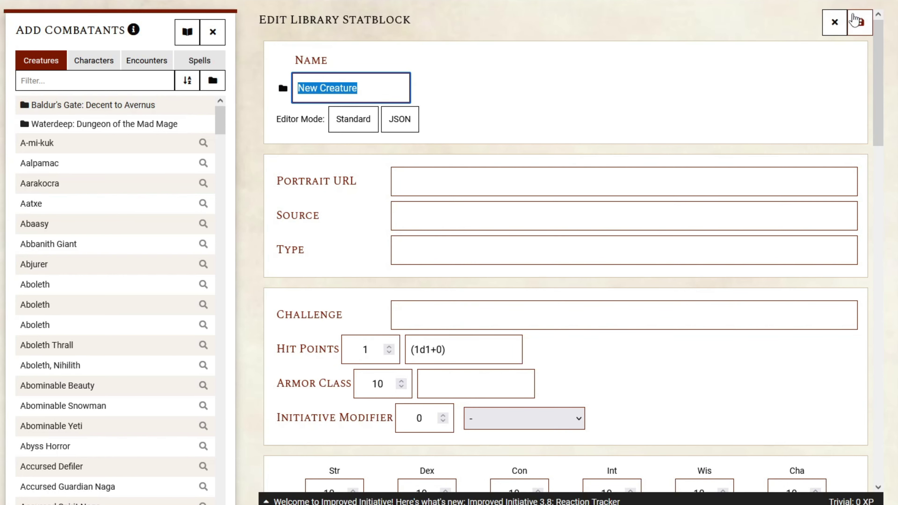
pyautogui.scroll(-15, 373, 268)
pyautogui.scroll(-5, 373, 268)
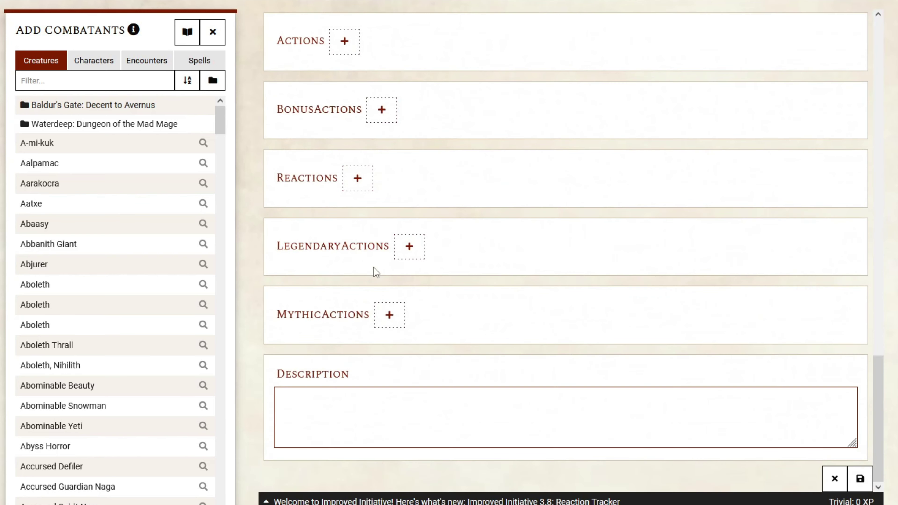
pyautogui.scroll(20, 373, 267)
# Close the New Creature editor without saving and preview the Aboleth statblock.
pyautogui.click(834, 22)
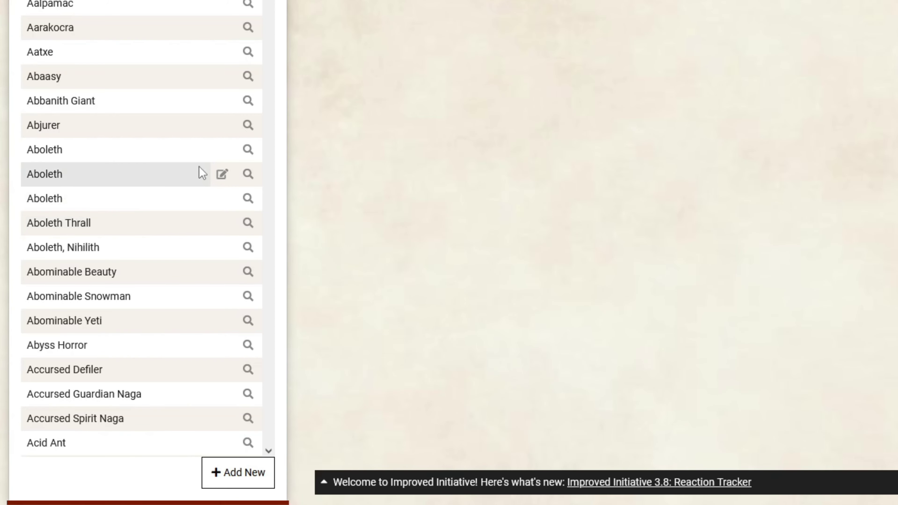
pyautogui.moveTo(178, 272)
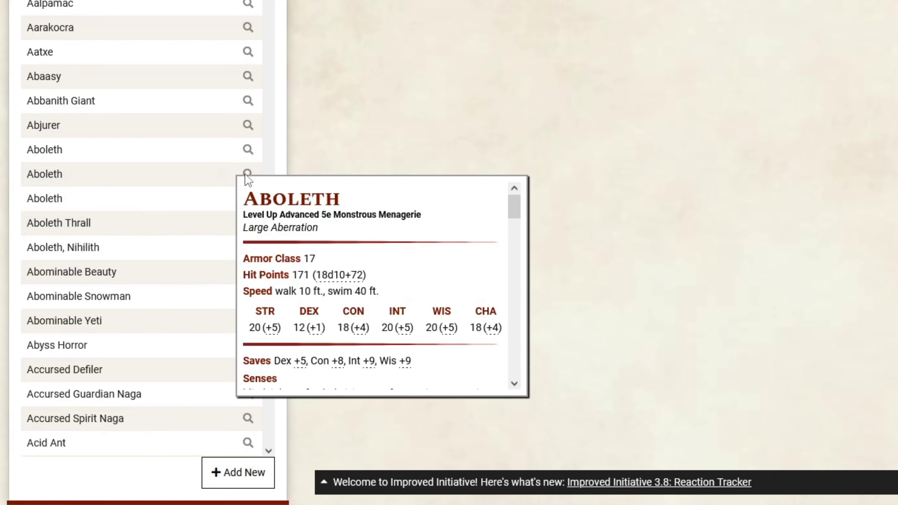
pyautogui.scroll(-10, 367, 252)
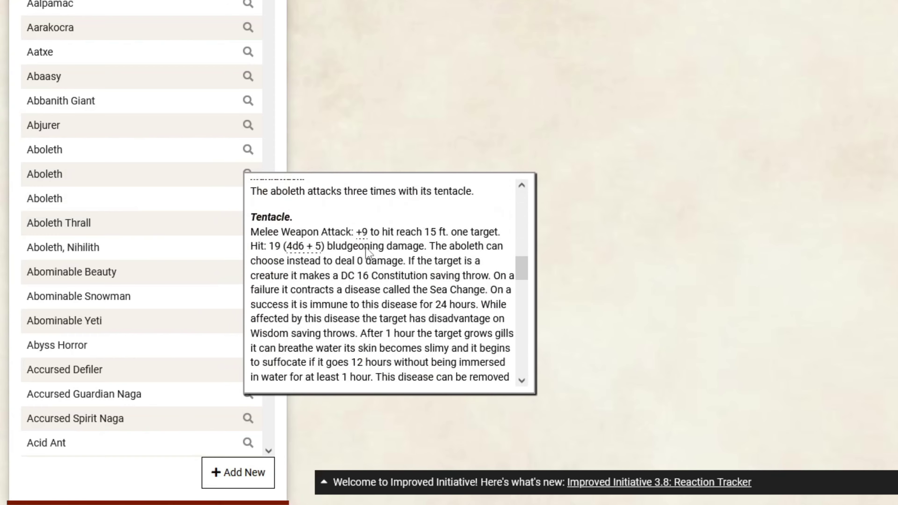
pyautogui.scroll(15, 367, 252)
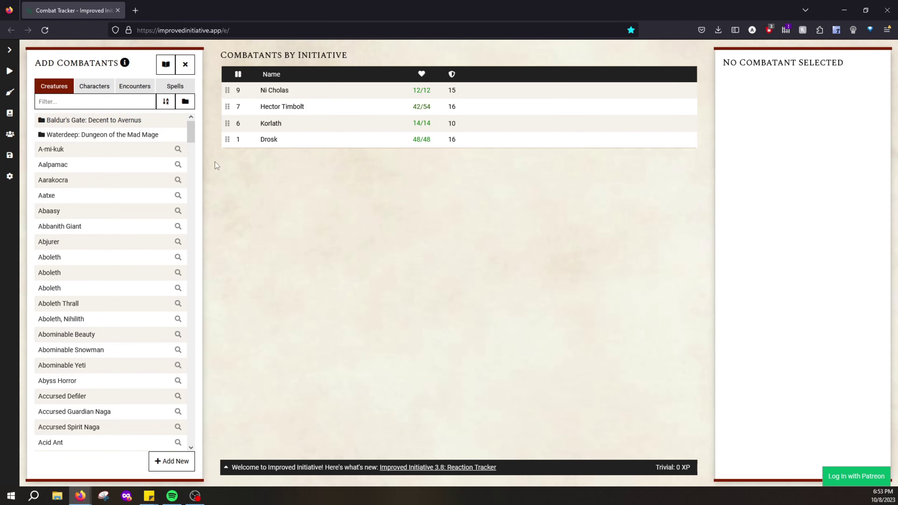
# Show the saved player characters and select Hector Timbolt.
pyautogui.click(101, 88)
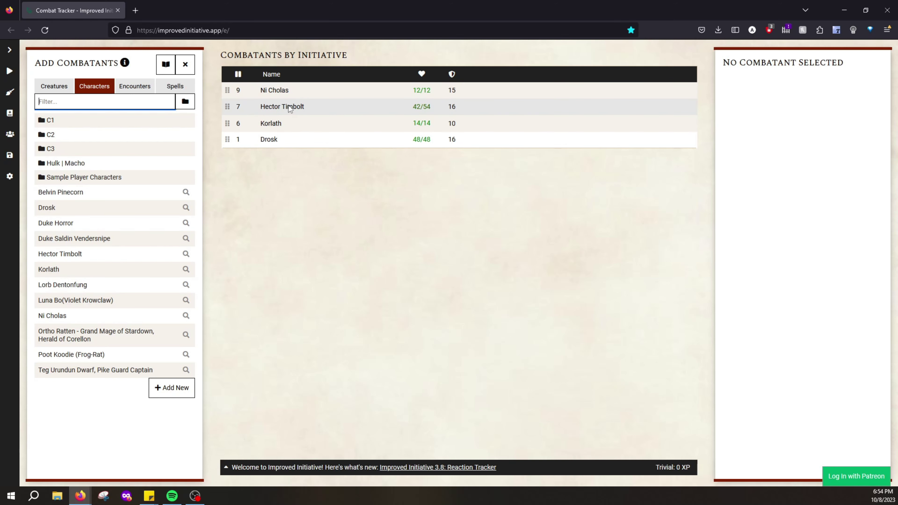
pyautogui.click(306, 106)
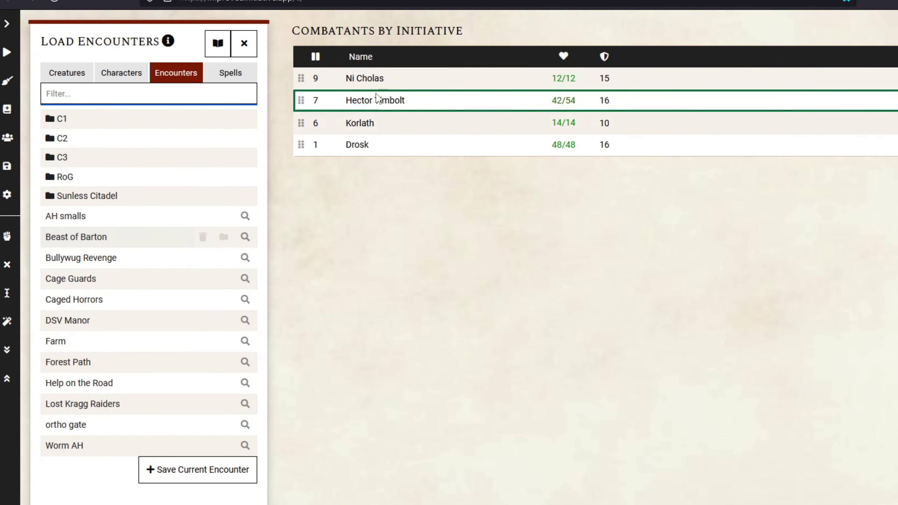
# Load Beast of Barton and start combat with Ni Cholas at initiative 11, Hector Timbolt at 20.
pyautogui.click(134, 244)
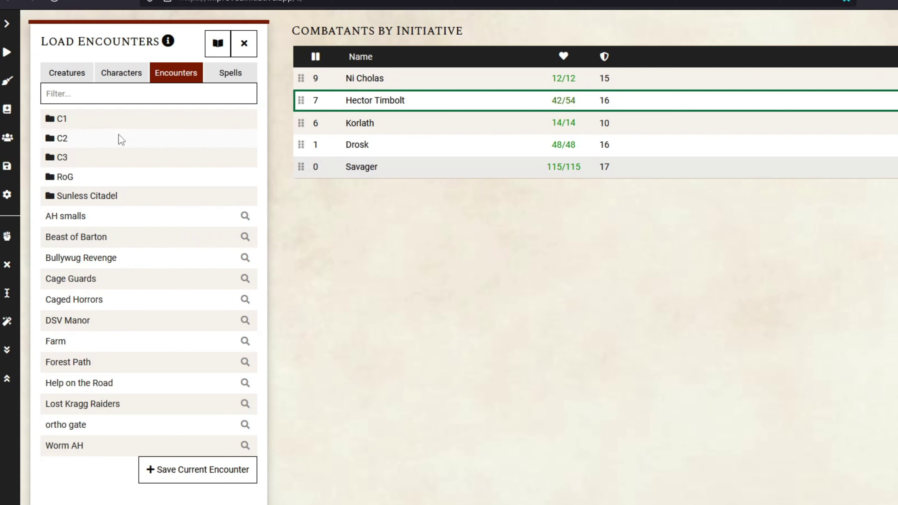
pyautogui.click(7, 52)
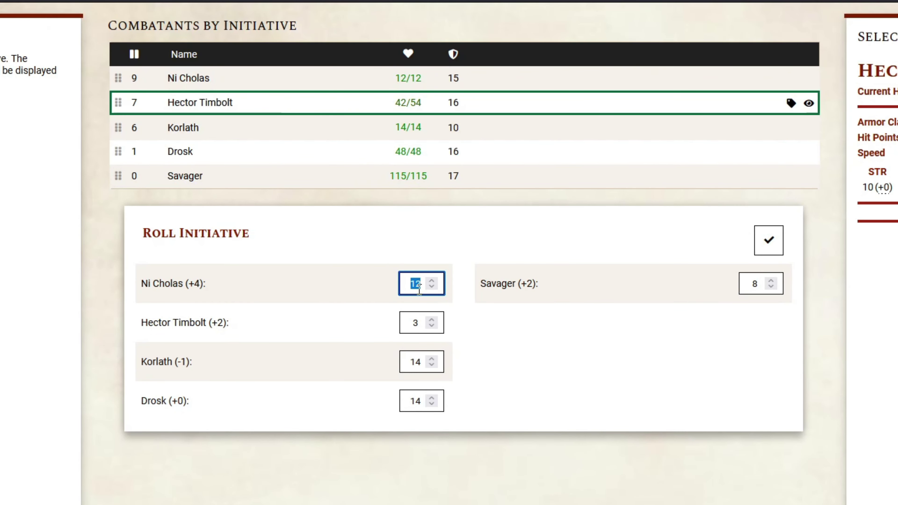
pyautogui.write('11')
pyautogui.doubleClick(416, 323)
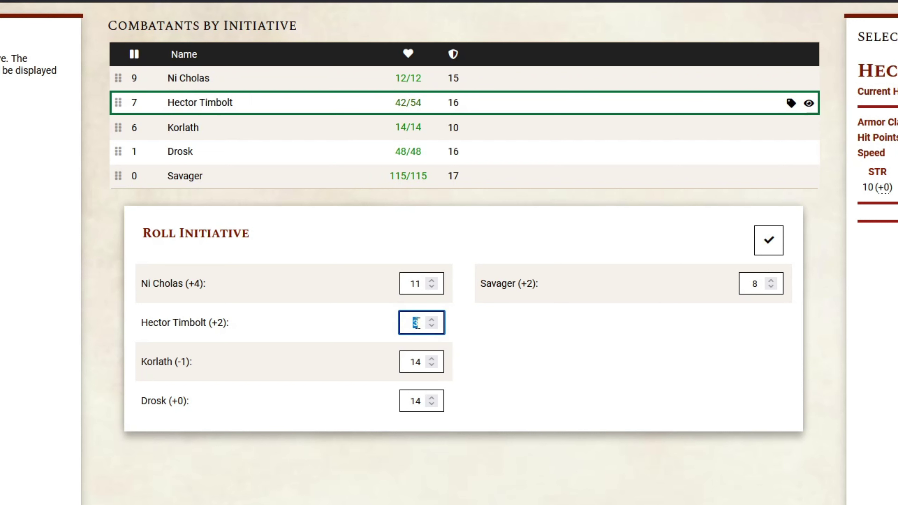
pyautogui.write('20')
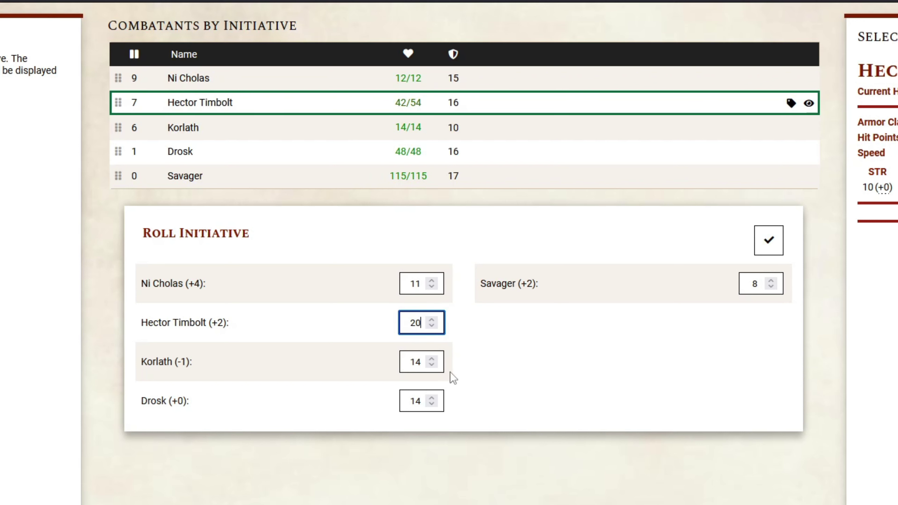
pyautogui.click(778, 240)
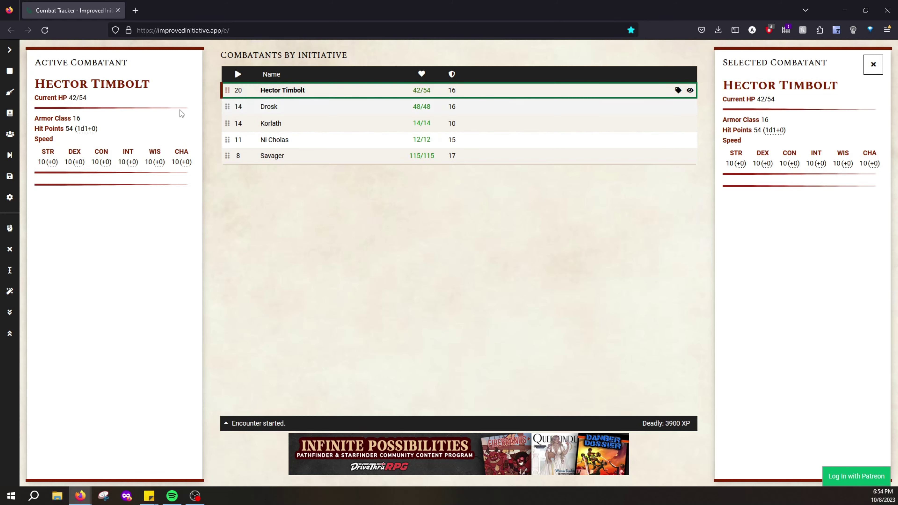
pyautogui.click(311, 107)
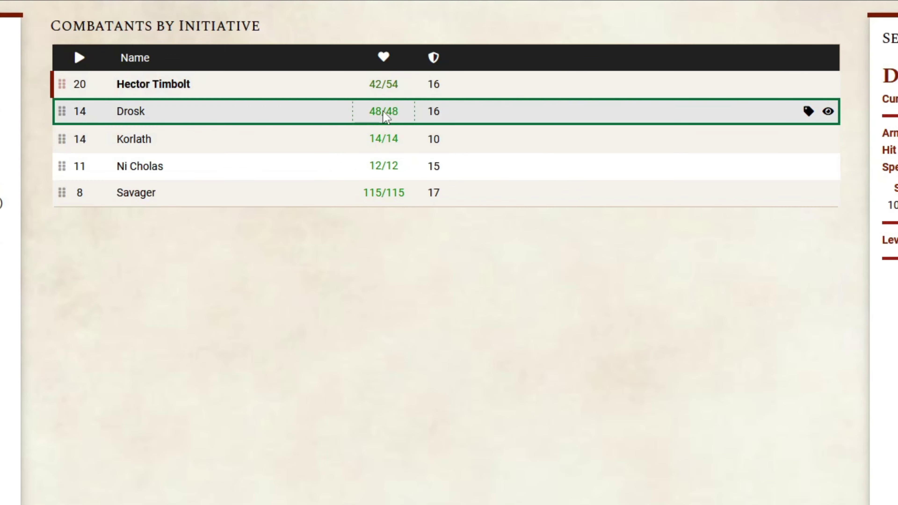
# Apply 7 damage to Drosk, leaving him at 41 of 48 hit points.
pyautogui.click(385, 112)
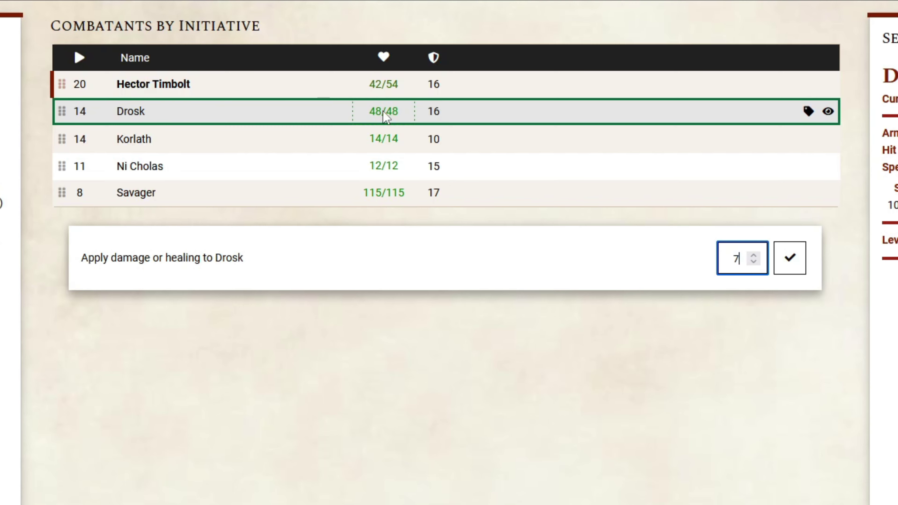
pyautogui.write('7')
pyautogui.press('Return')
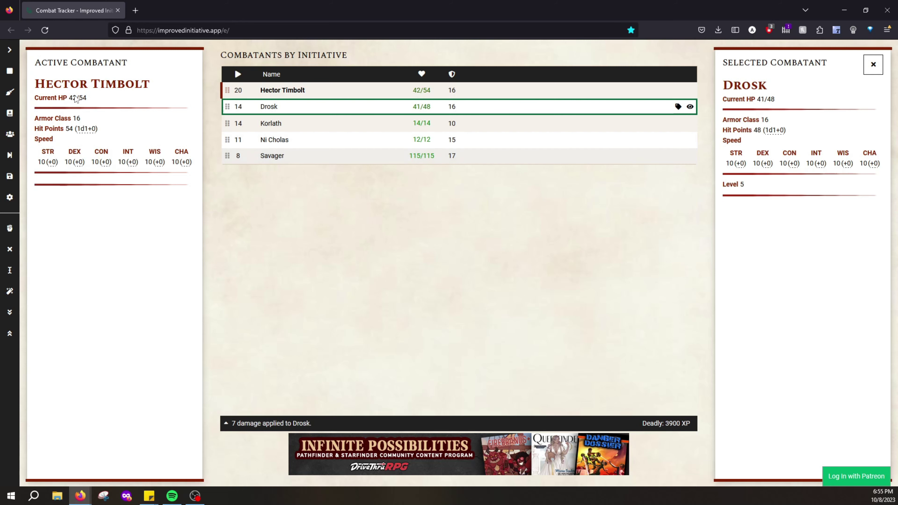
# End the encounter to clear out Savager, then browse the library's Spells and Creatures lists.
pyautogui.click(13, 96)
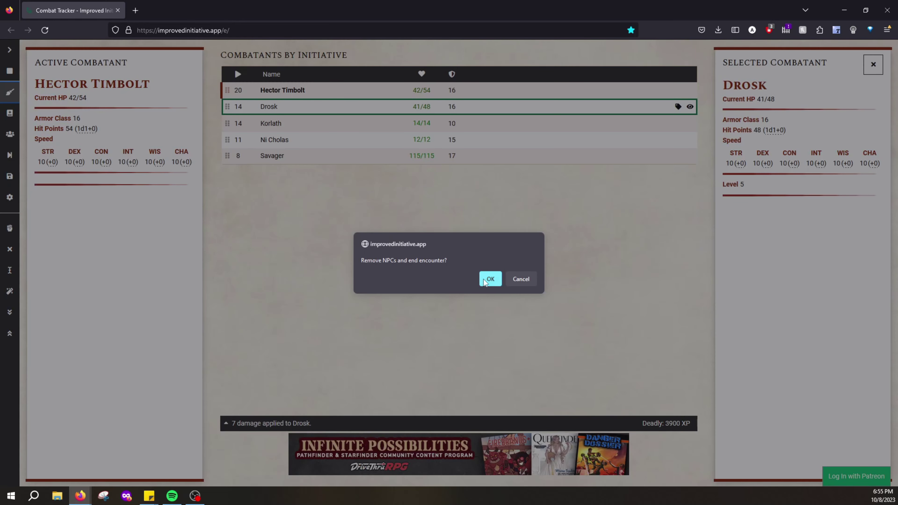
pyautogui.click(490, 280)
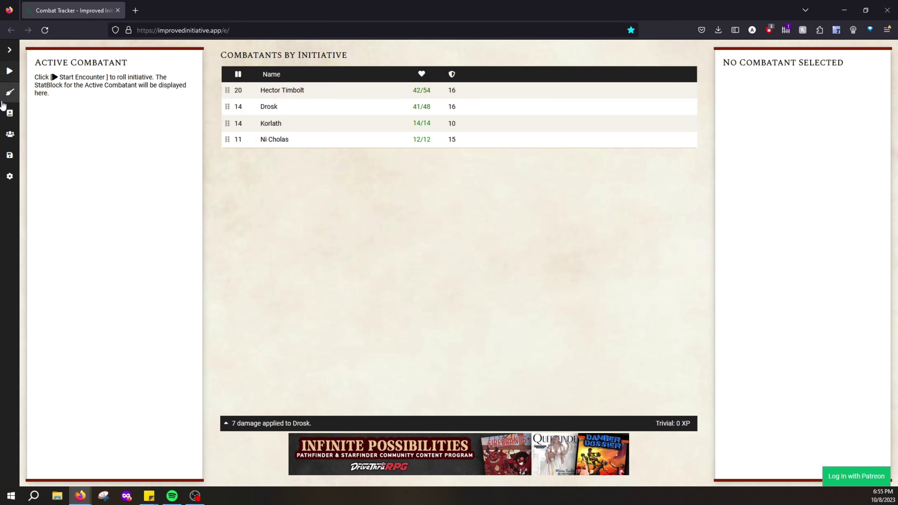
pyautogui.click(9, 113)
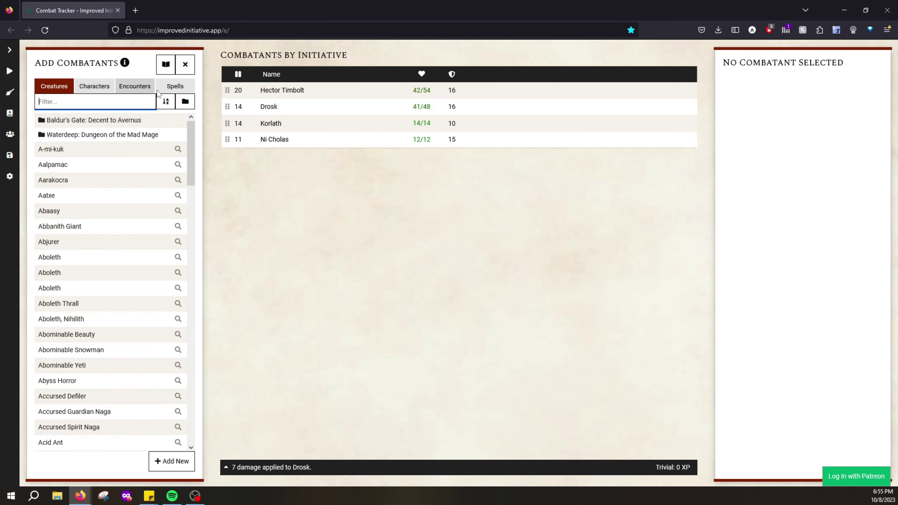
pyautogui.click(172, 87)
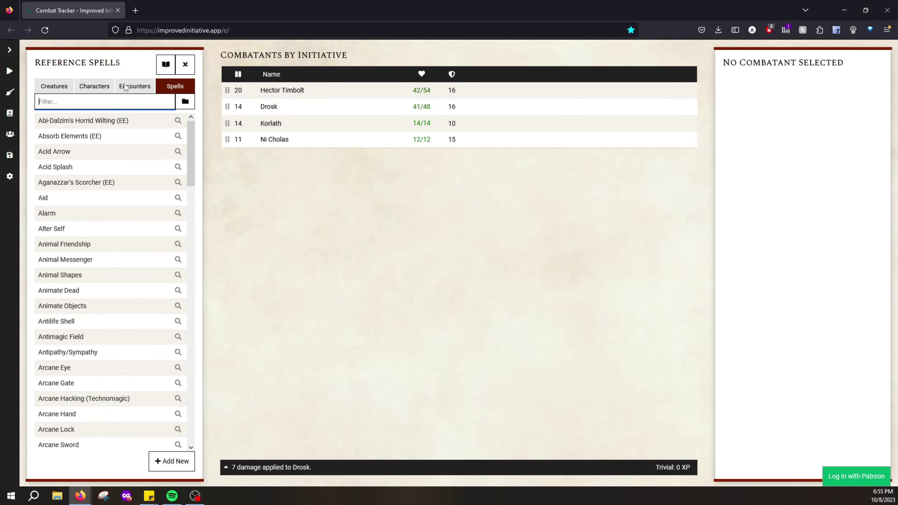
pyautogui.click(56, 87)
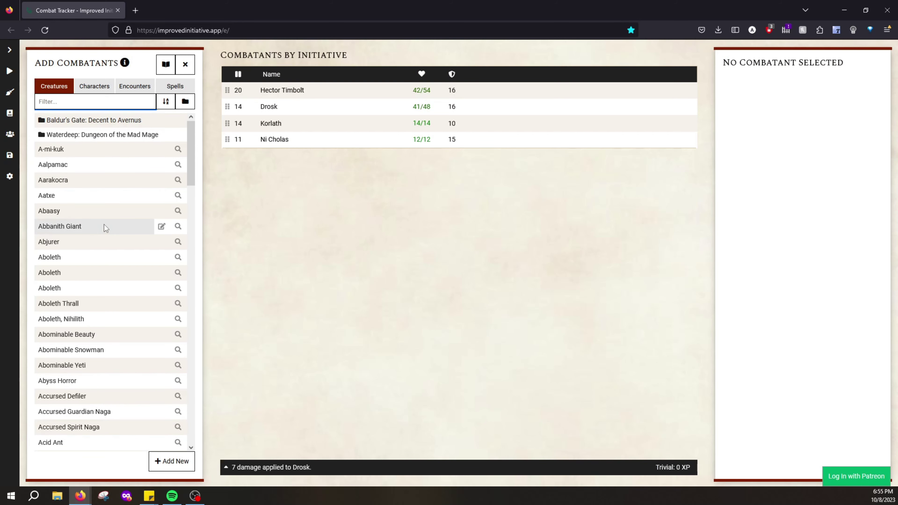
pyautogui.scroll(-20, 102, 224)
pyautogui.scroll(5, 102, 222)
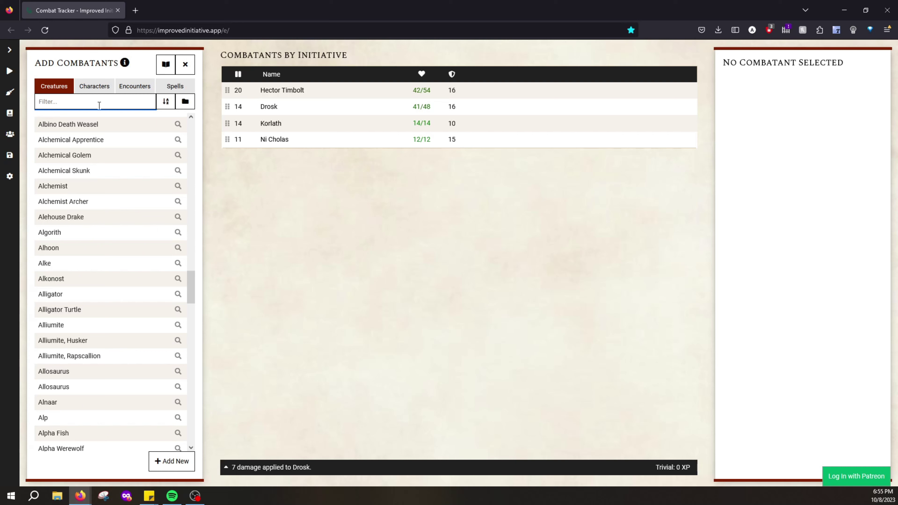
# Search 'skel', edit the Skeleton statblock as a copy, and rename it Hard Skeleton.
pyautogui.write('sk')
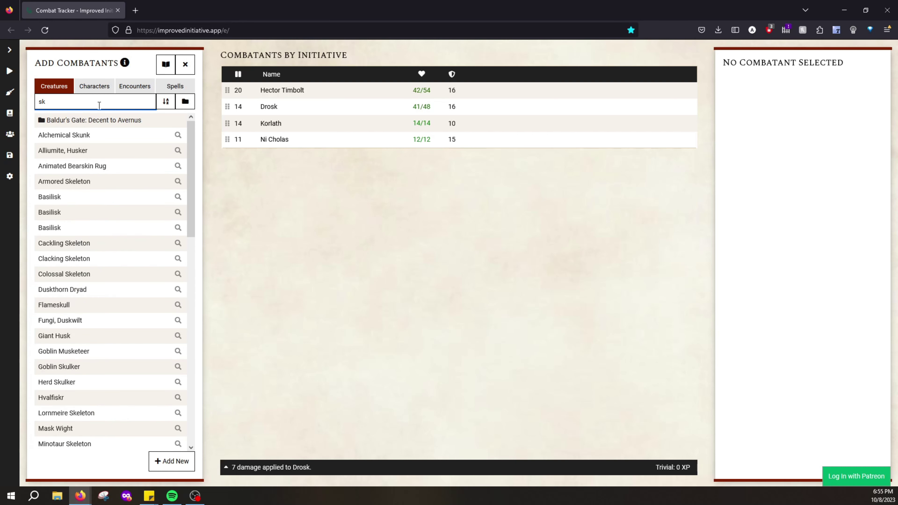
pyautogui.write('el')
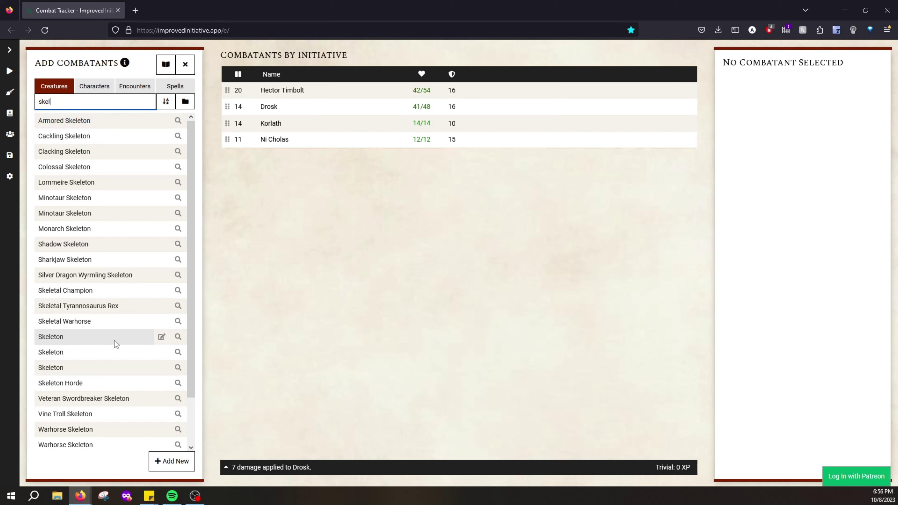
pyautogui.click(162, 337)
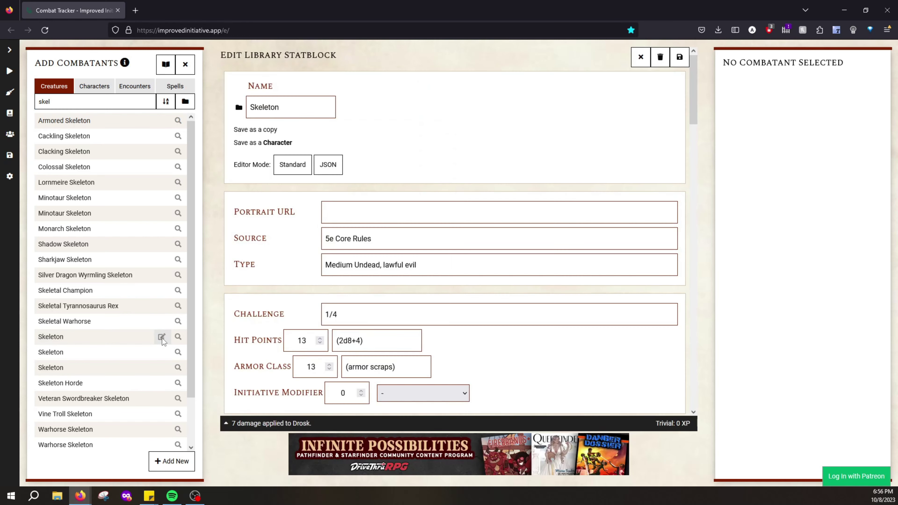
pyautogui.click(286, 131)
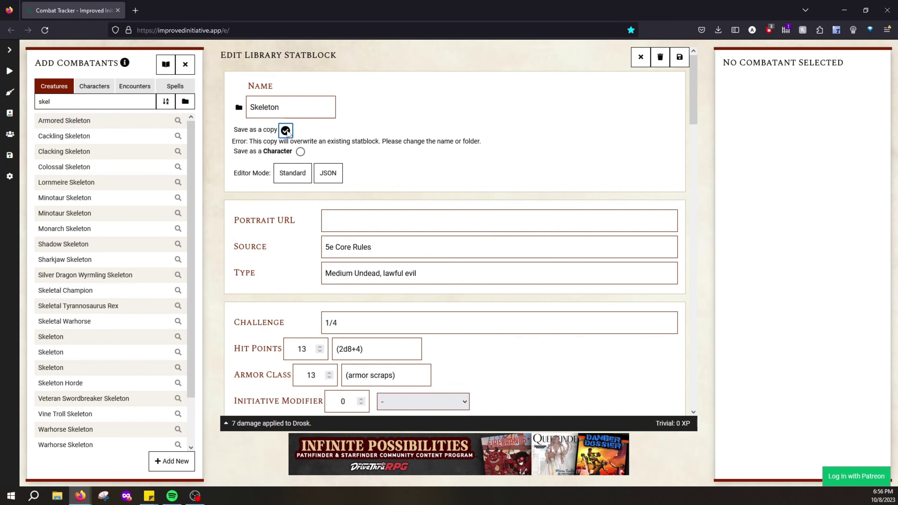
pyautogui.click(262, 112)
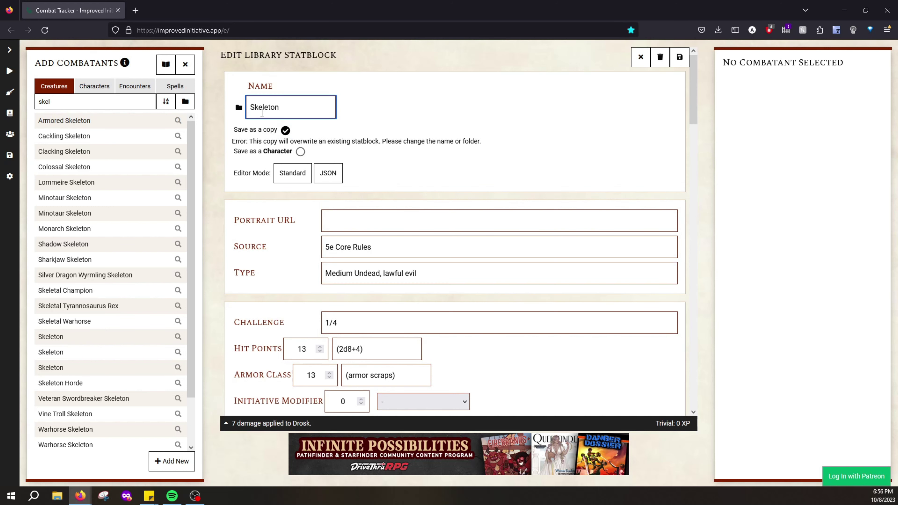
pyautogui.write('Hard')
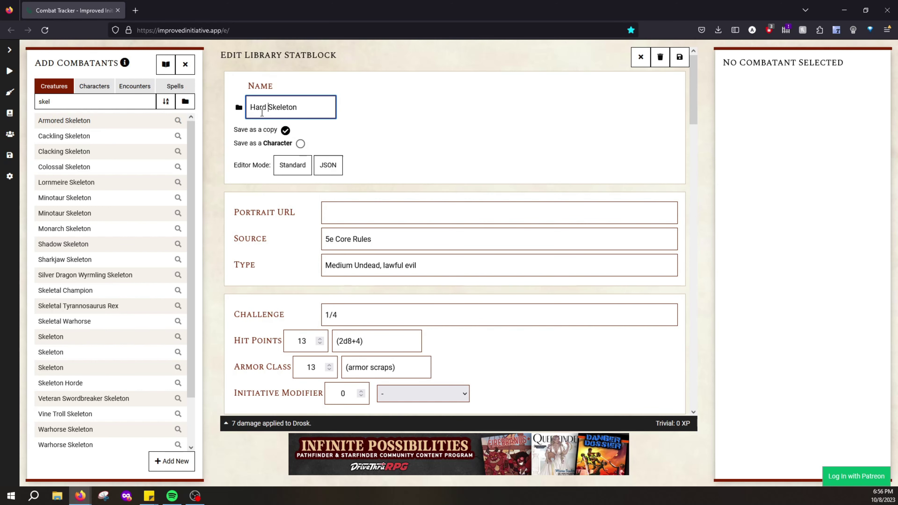
pyautogui.scroll(-4, 311, 230)
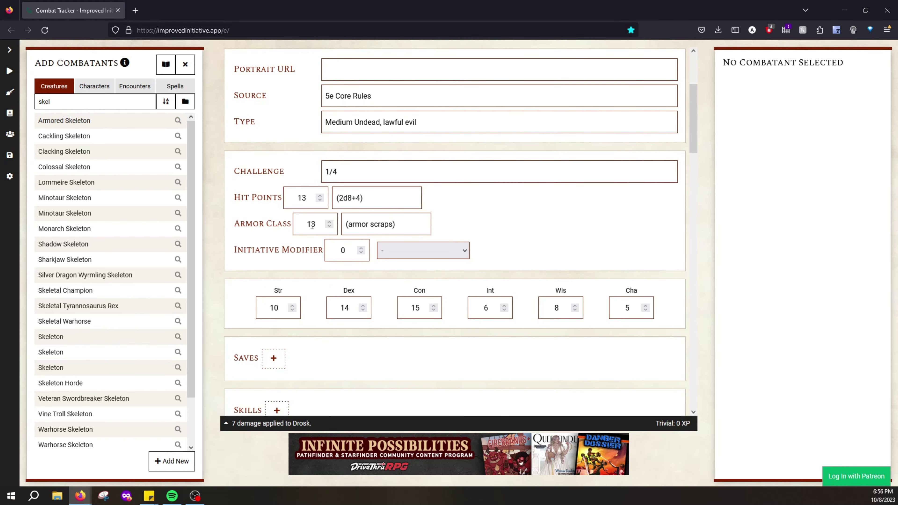
pyautogui.scroll(-8, 314, 230)
pyautogui.scroll(12, 315, 227)
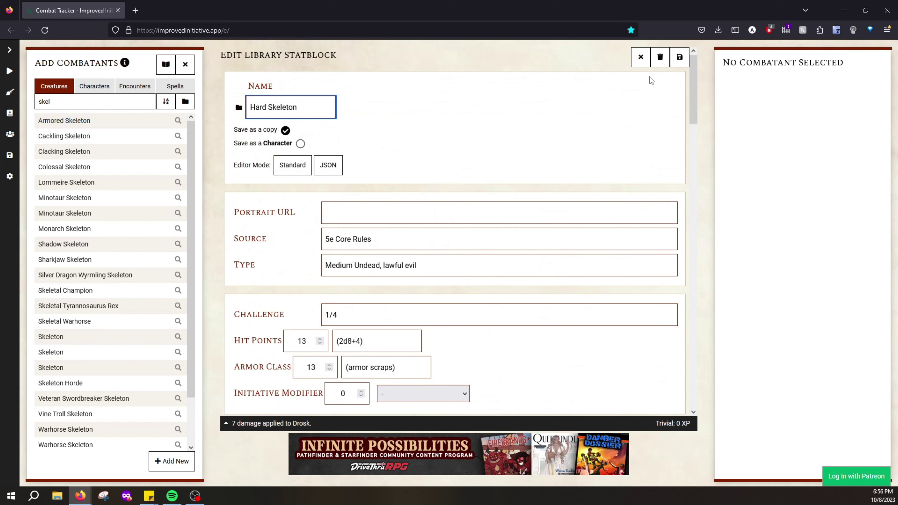
pyautogui.click(679, 58)
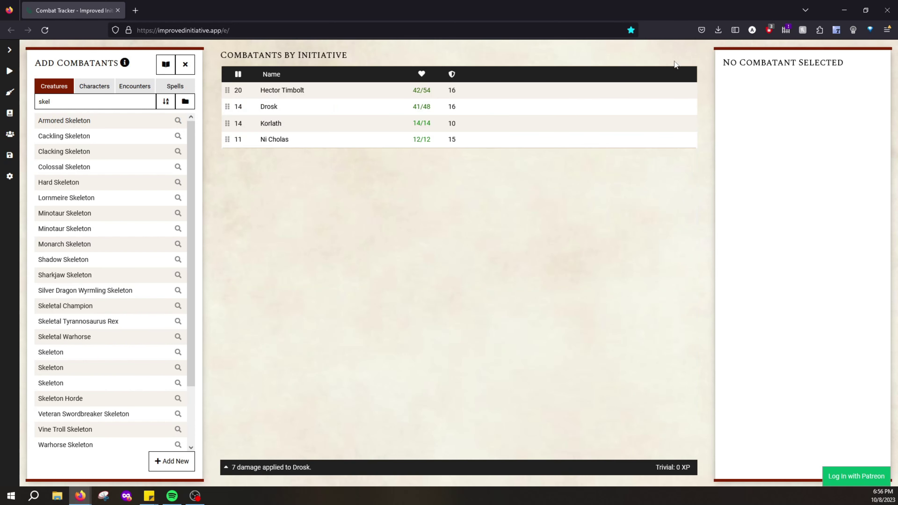
pyautogui.click(63, 178)
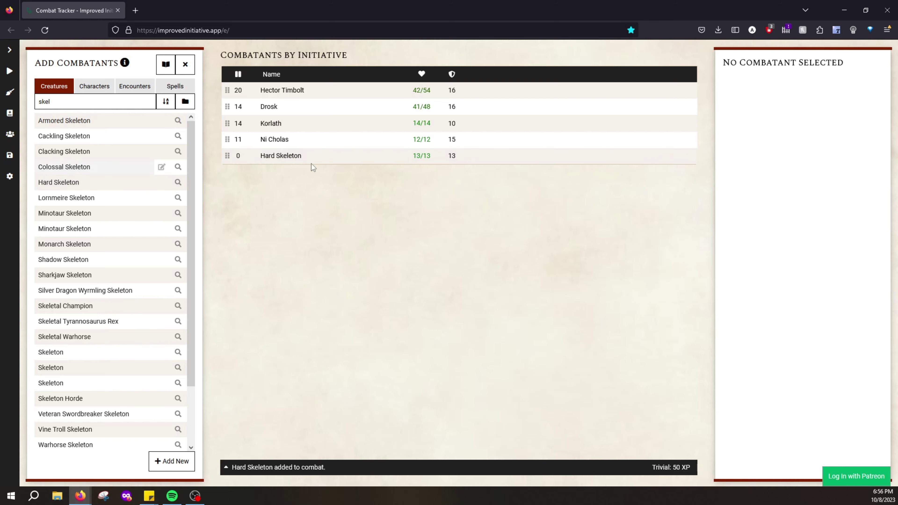
pyautogui.click(327, 159)
pyautogui.press('Delete')
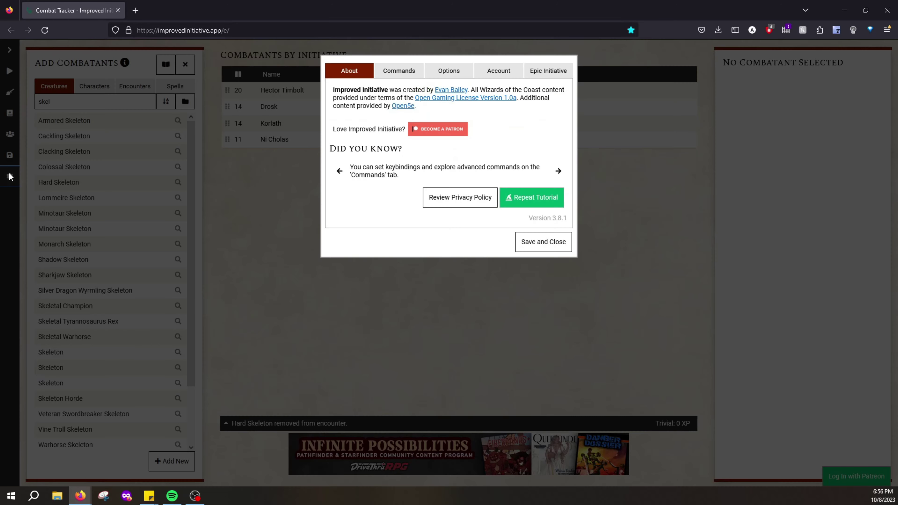
pyautogui.click(10, 176)
pyautogui.click(502, 71)
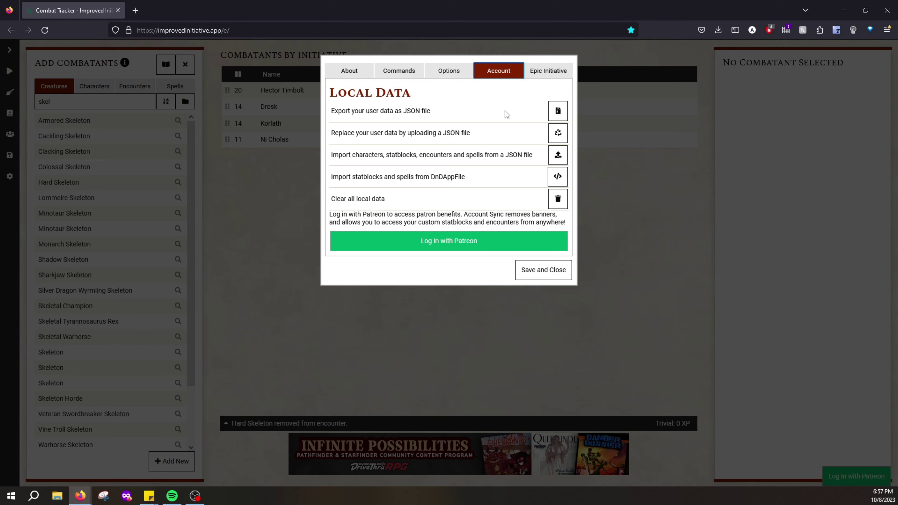
pyautogui.press('Escape')
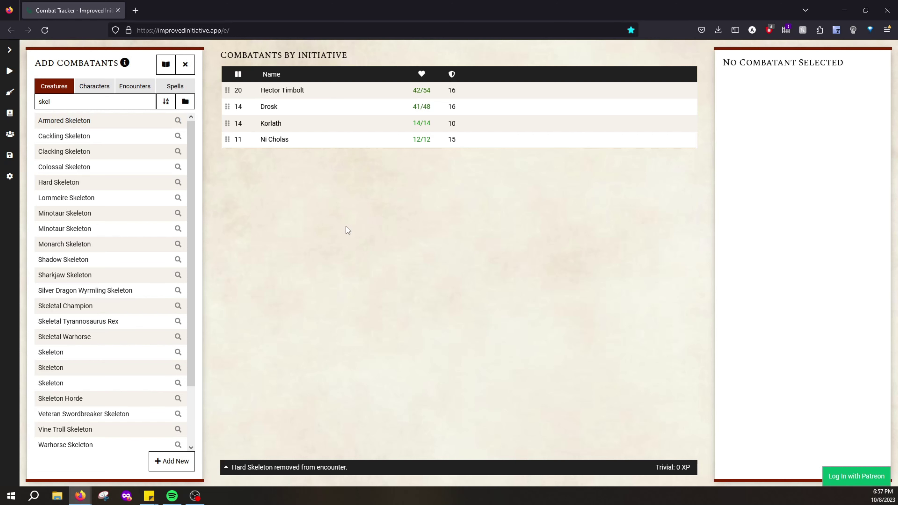
# Add the Skeletal Tyrannosaurus Rex to combat, view its statblock, then delete it.
pyautogui.scroll(-3, 89, 214)
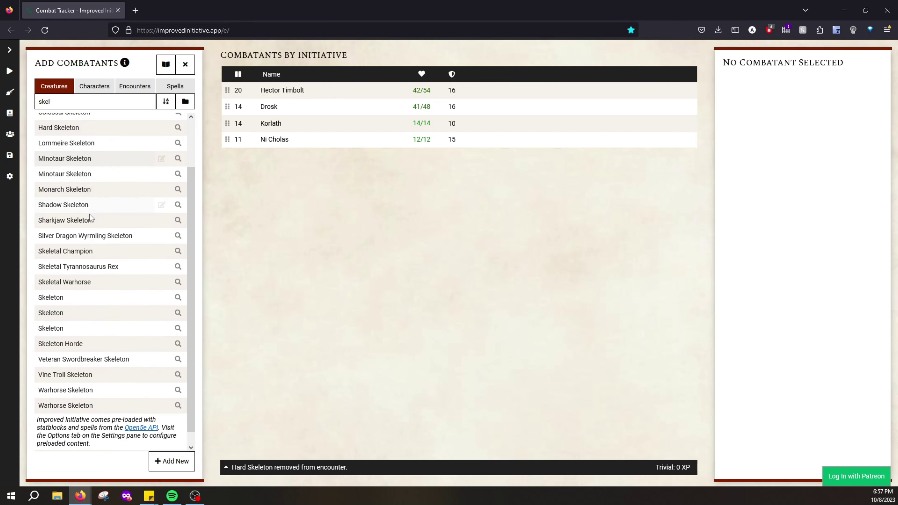
pyautogui.click(84, 252)
pyautogui.click(352, 157)
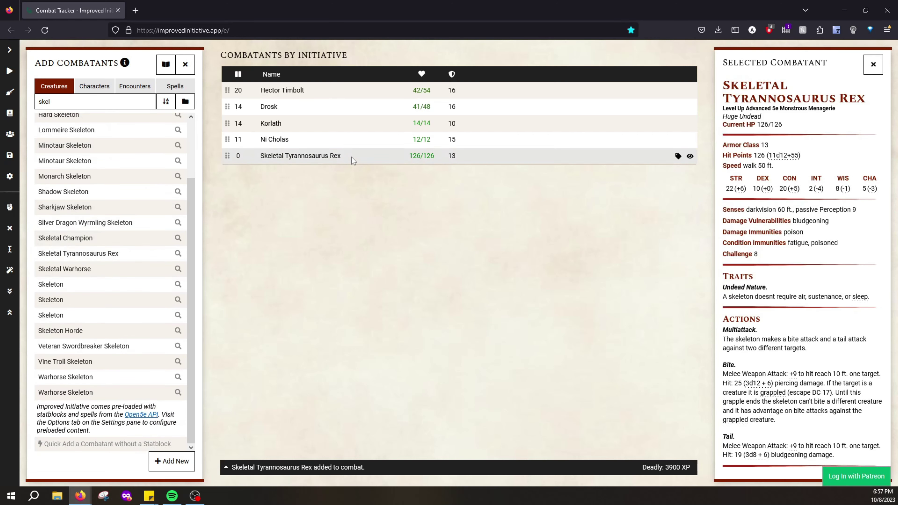
pyautogui.click(321, 158)
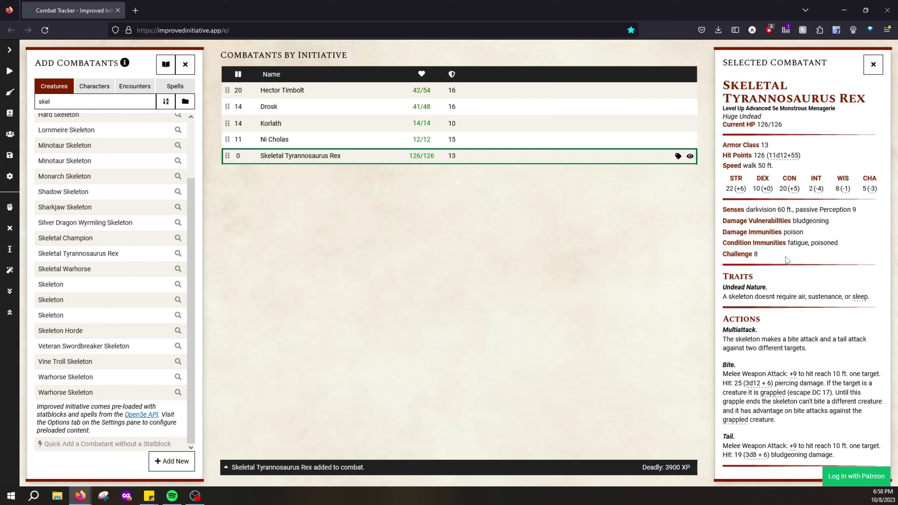
pyautogui.press('Delete')
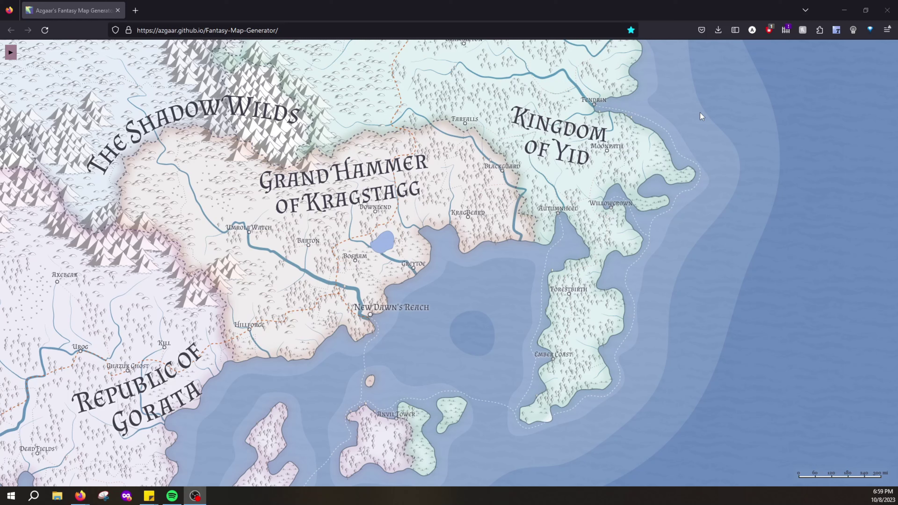
# Show and then hide the state emblems from the map layer options.
pyautogui.click(10, 52)
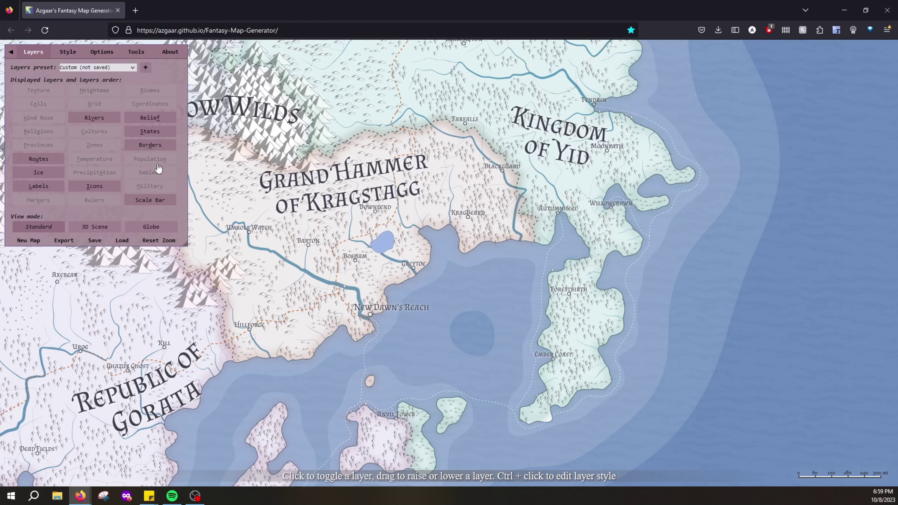
pyautogui.click(150, 173)
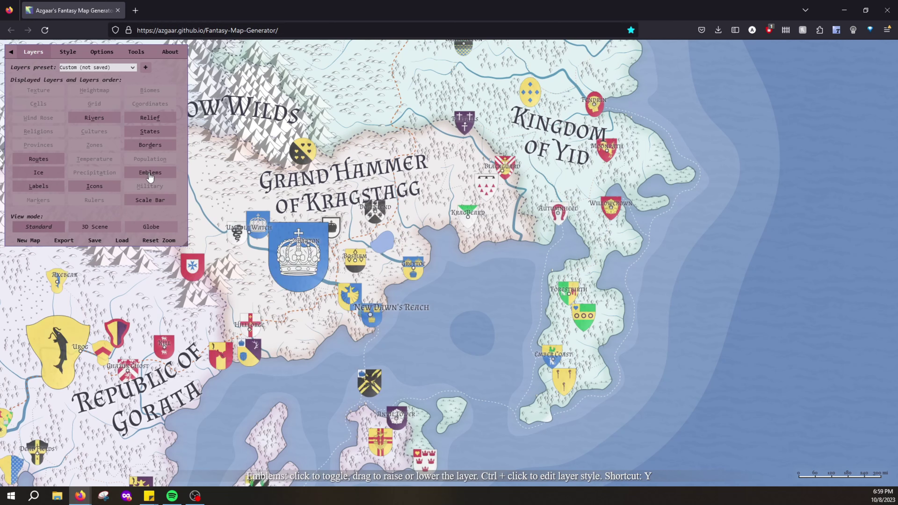
pyautogui.click(150, 174)
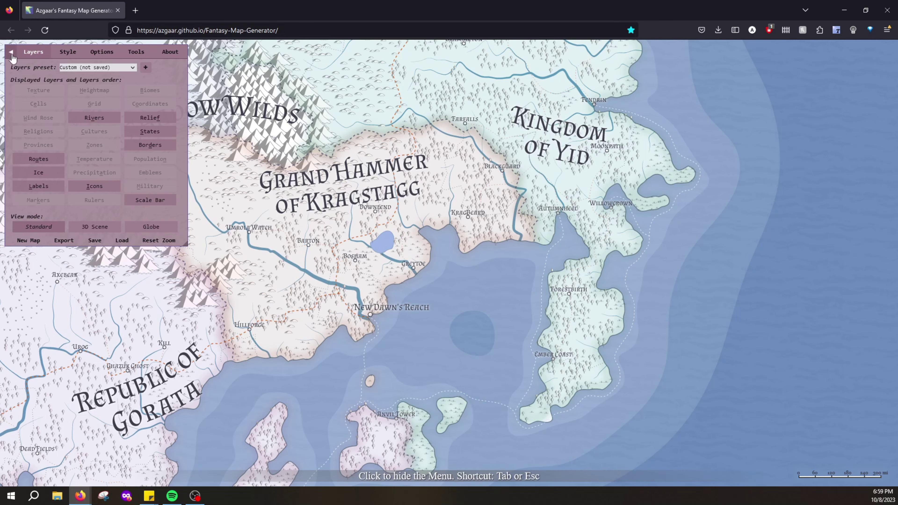
# Close the layers menu and zoom and pan the map toward New Dawn's Reach.
pyautogui.press('Tab')
pyautogui.scroll(5, 208, 190)
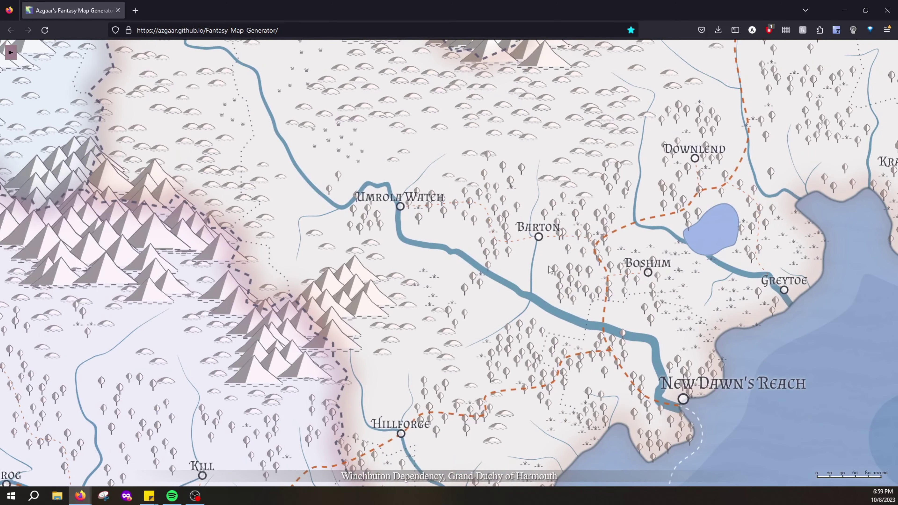
pyautogui.moveTo(627, 283); pyautogui.dragTo(404, 242)
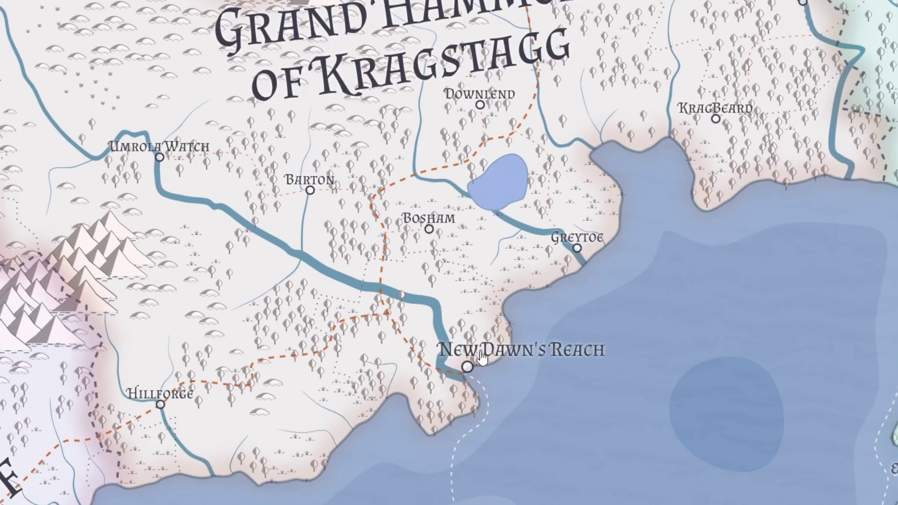
pyautogui.click(461, 357)
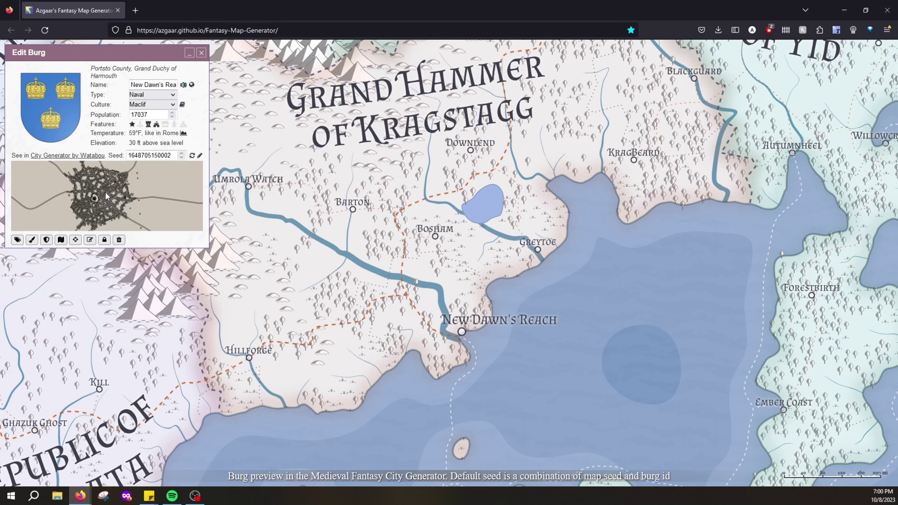
pyautogui.click(201, 52)
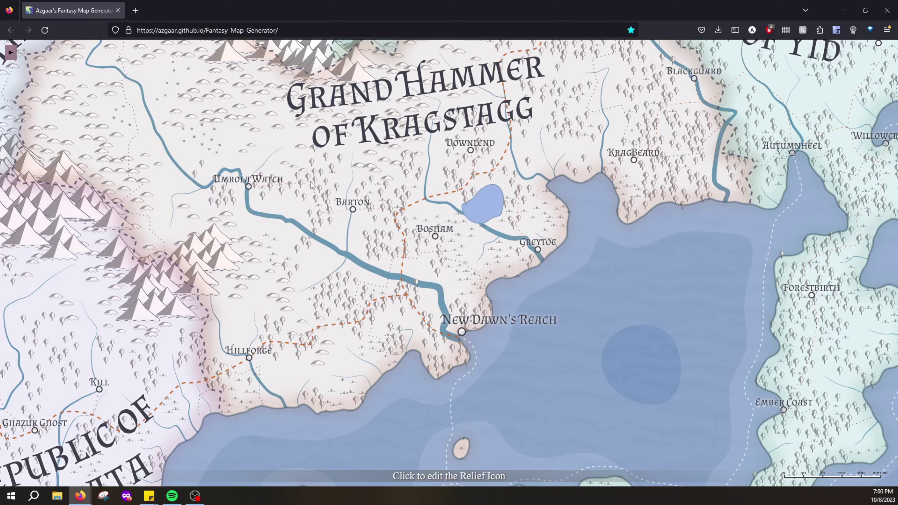
pyautogui.scroll(-2, 310, 184)
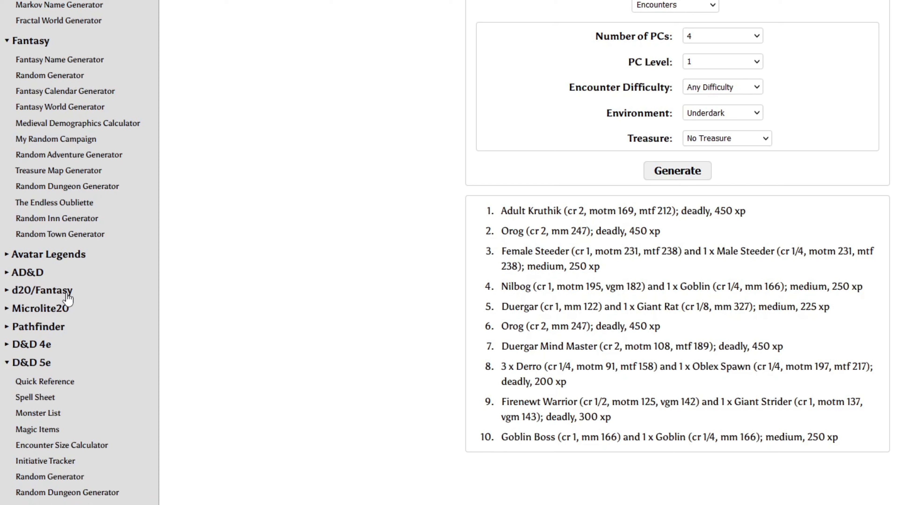
# Scroll the donjon sidebar and collapse, then re-expand, the D&D 5e links.
pyautogui.scroll(-1, 28, 352)
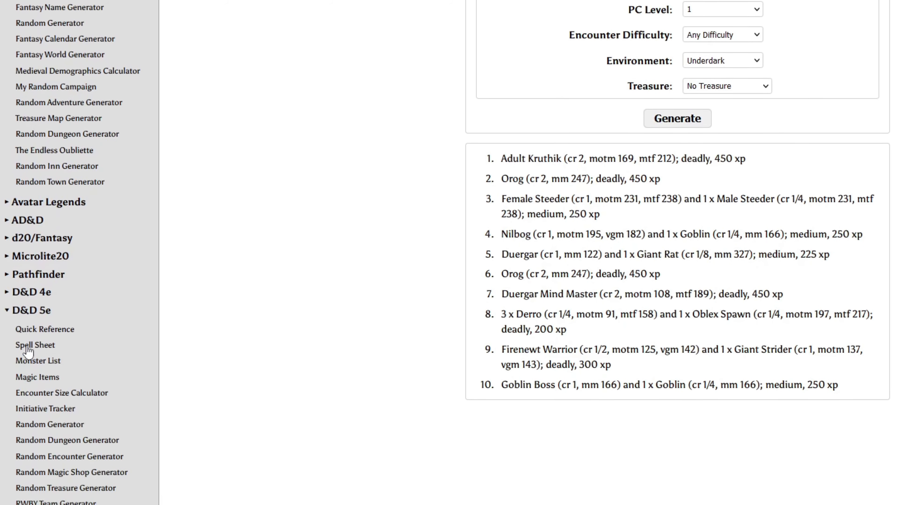
pyautogui.scroll(-5, 28, 352)
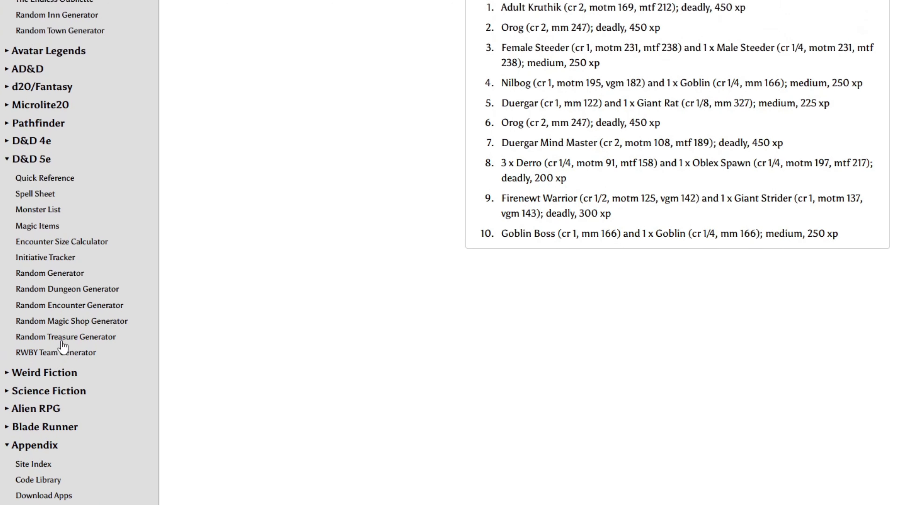
pyautogui.scroll(2, 63, 347)
pyautogui.click(44, 235)
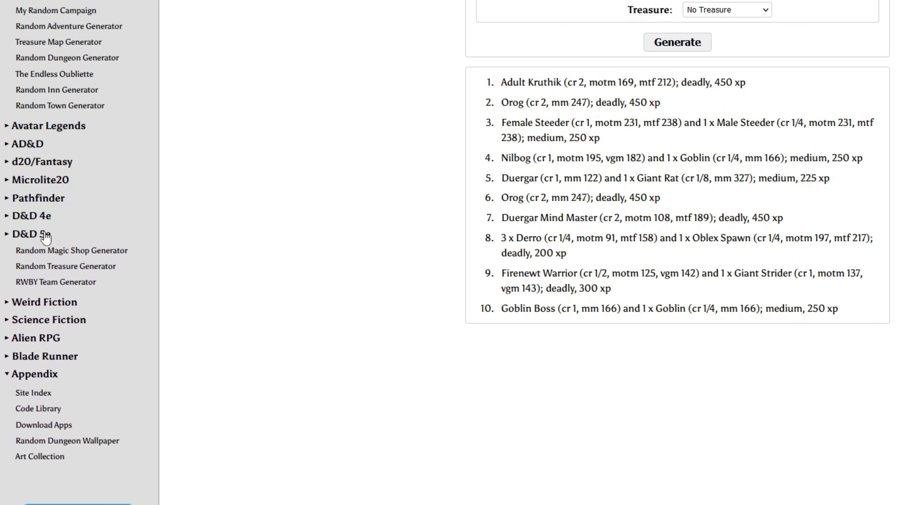
pyautogui.click(44, 235)
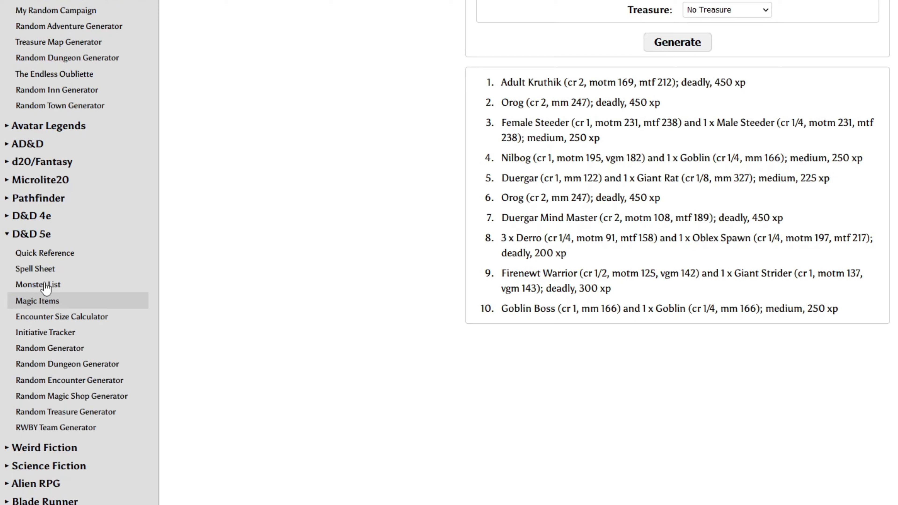
# Open the D&D 5e Quick Reference, skim it, then return to the Random Generator tab.
pyautogui.click(66, 257)
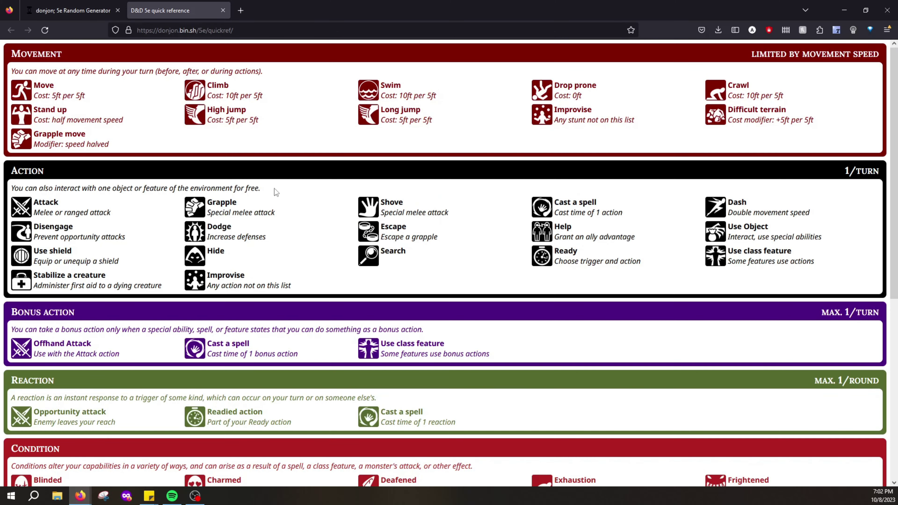
pyautogui.scroll(-7, 276, 192)
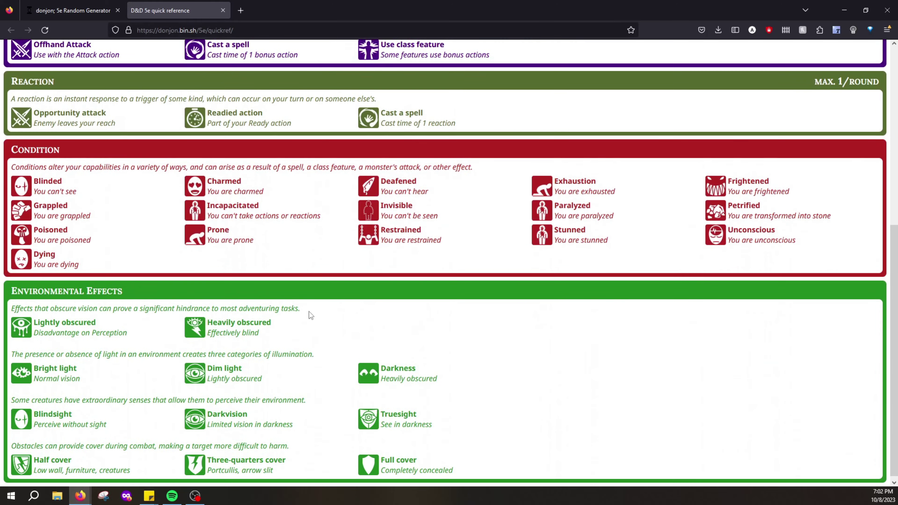
pyautogui.scroll(8, 309, 312)
pyautogui.click(81, 9)
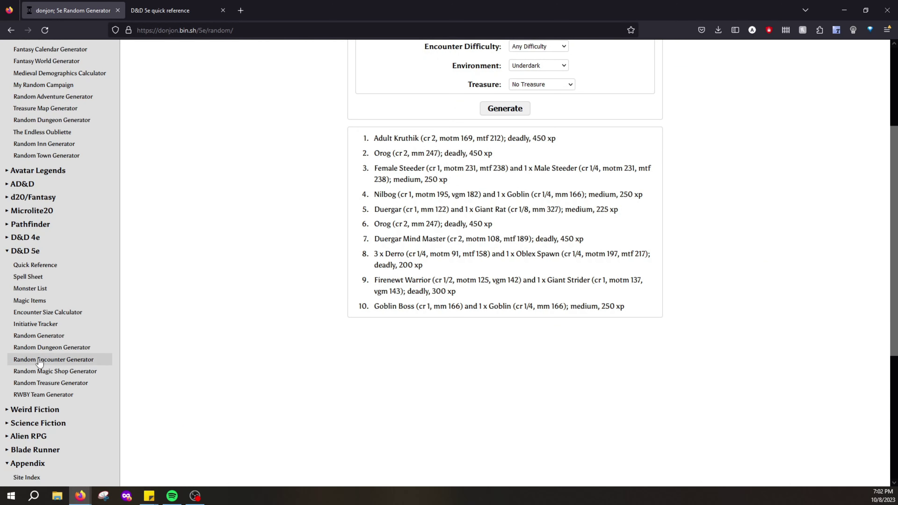
# Open donjon's random treasure generator and set the challenge rating to CR 11.
pyautogui.click(54, 387)
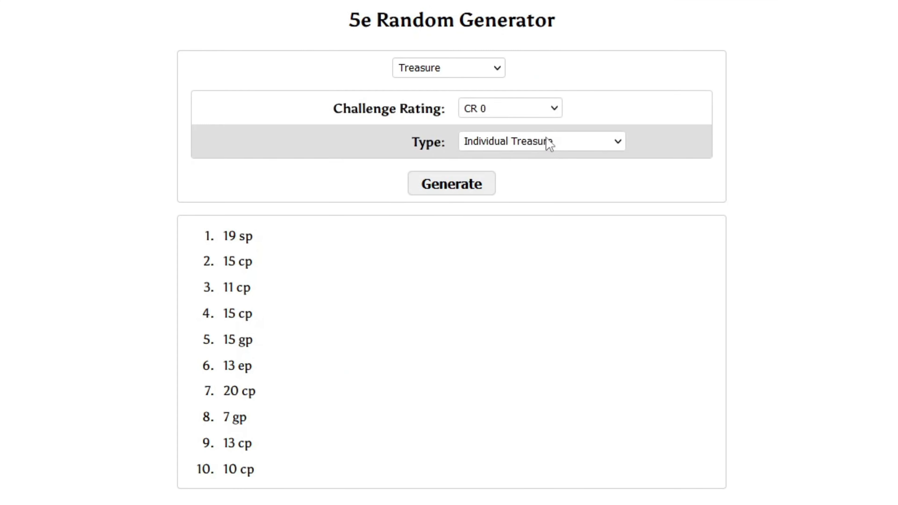
pyautogui.click(551, 101)
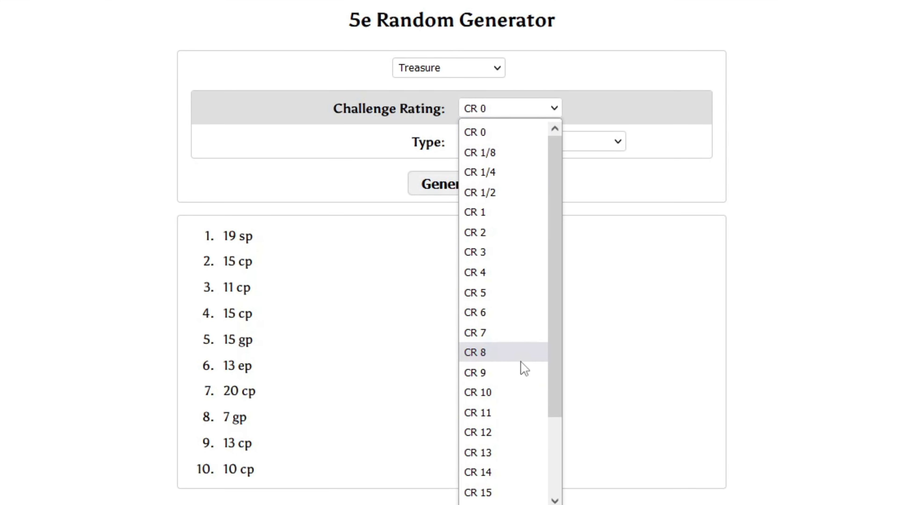
pyautogui.click(500, 412)
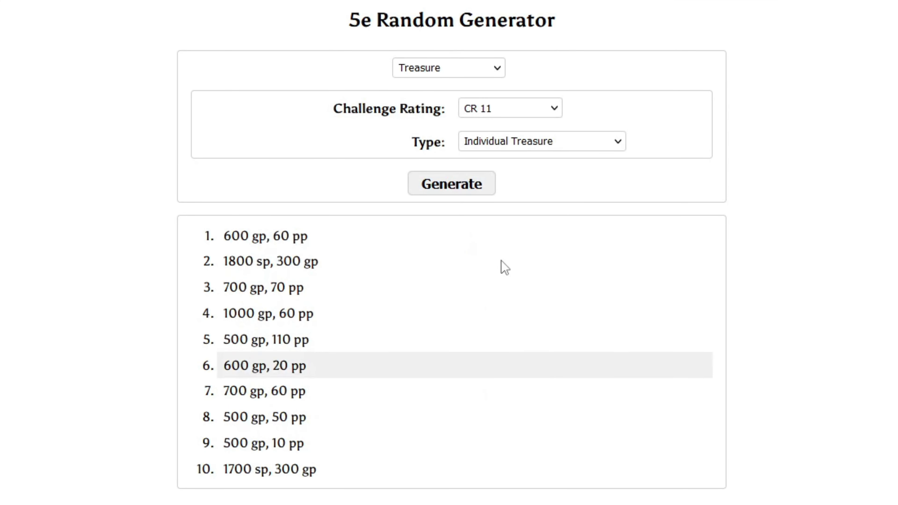
# Switch Type through Individual Treasure with Items and Treasure Hoard to Treasure Hoard with Salvage, then generate.
pyautogui.click(545, 146)
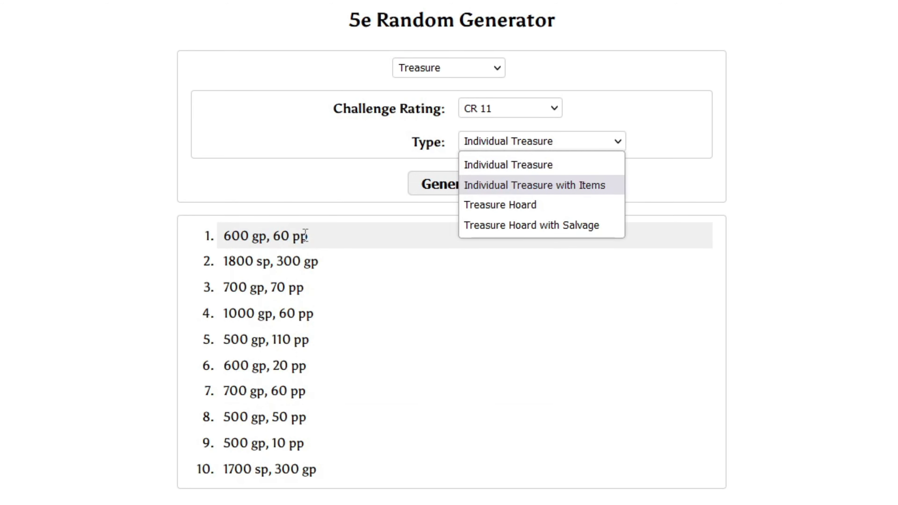
pyautogui.click(560, 191)
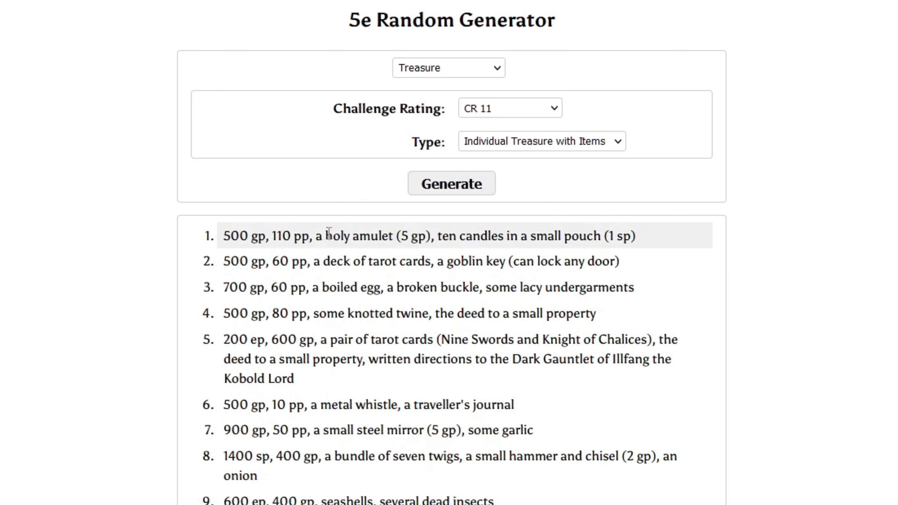
pyautogui.click(523, 148)
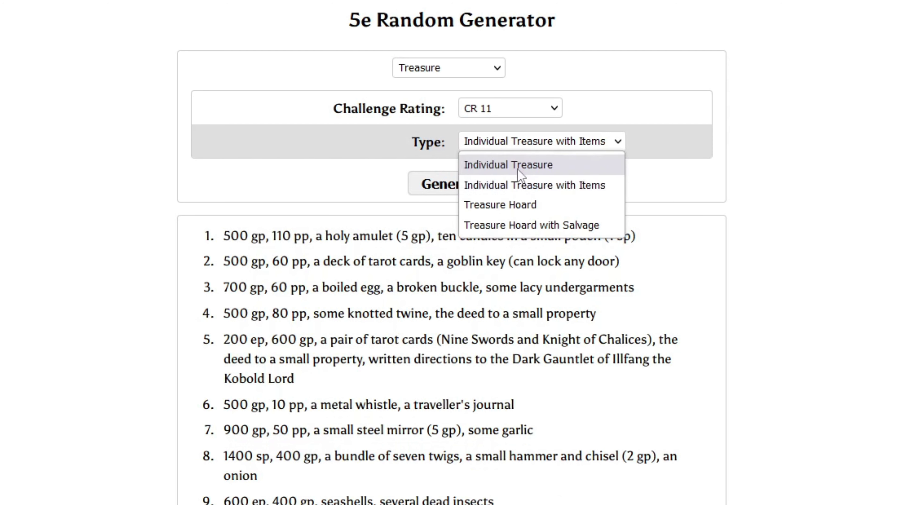
pyautogui.click(522, 209)
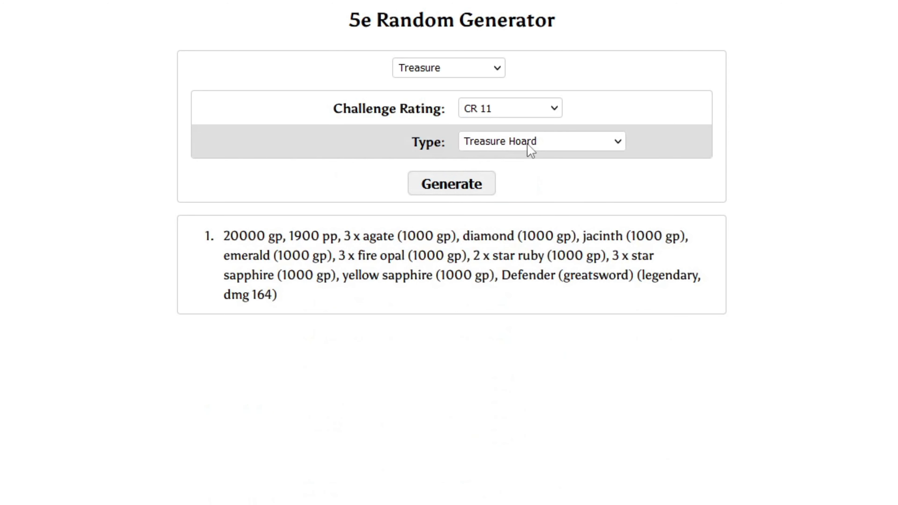
pyautogui.click(531, 149)
pyautogui.click(528, 230)
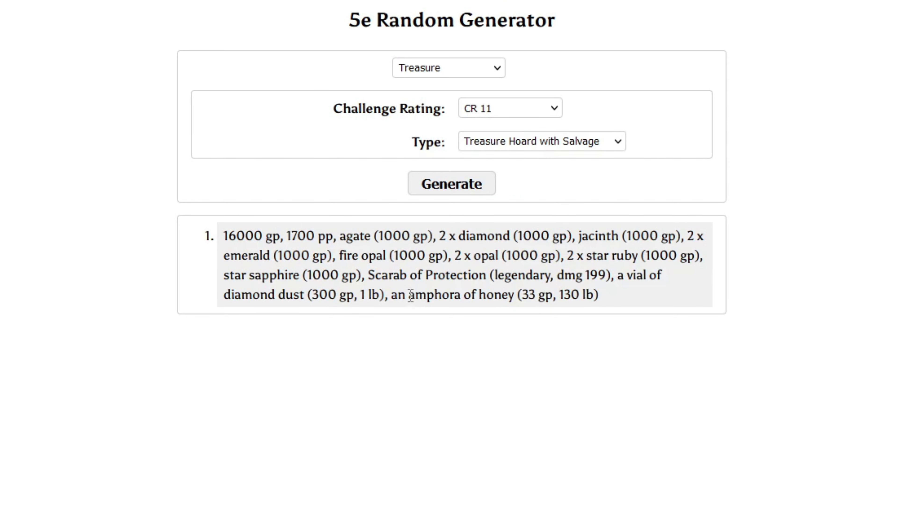
pyautogui.click(469, 193)
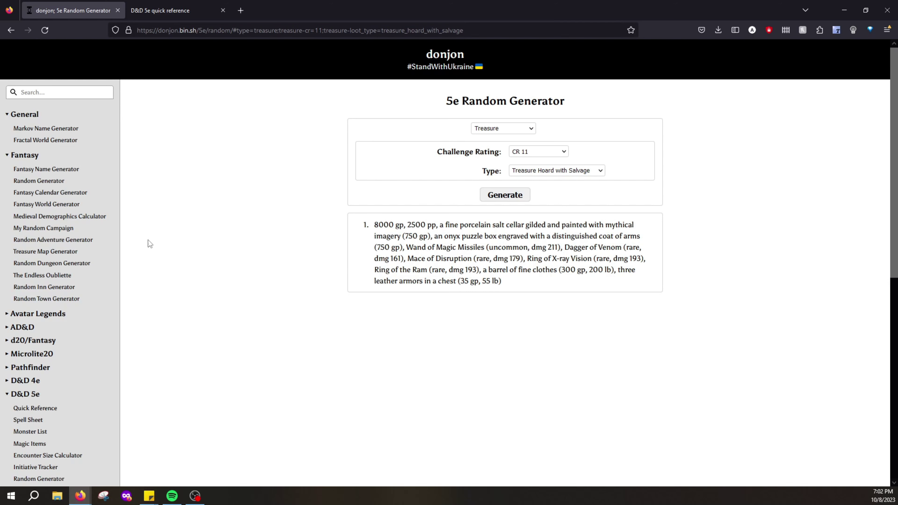
pyautogui.click(30, 340)
# Open the d20 Random Generator and reroll its list of traps.
pyautogui.scroll(-1, 52, 344)
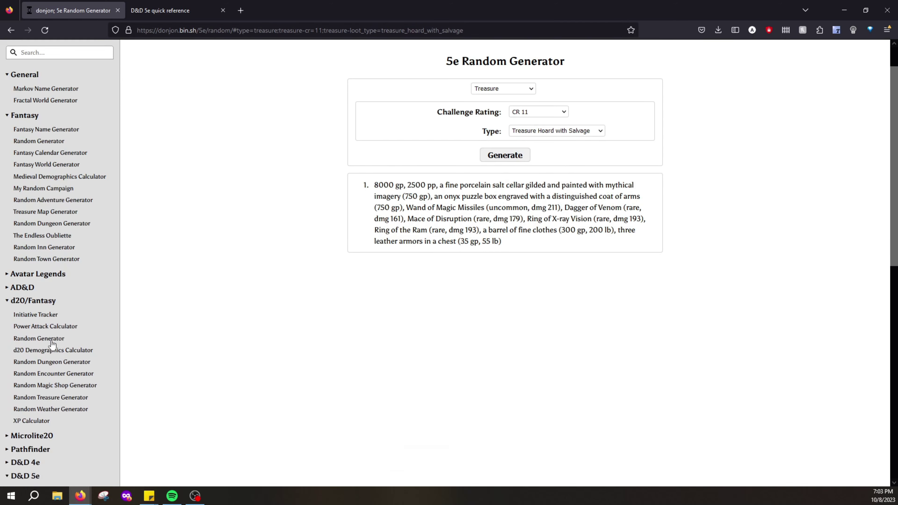
pyautogui.scroll(-1, 51, 344)
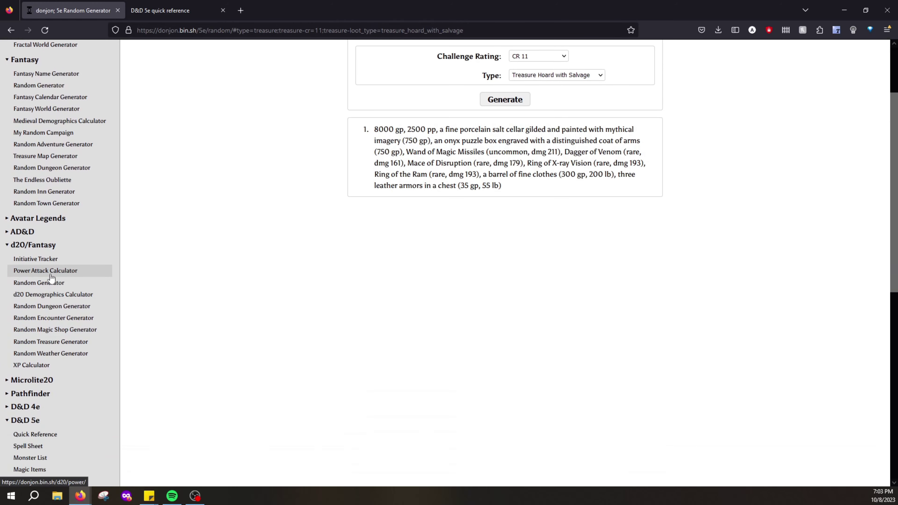
pyautogui.click(44, 283)
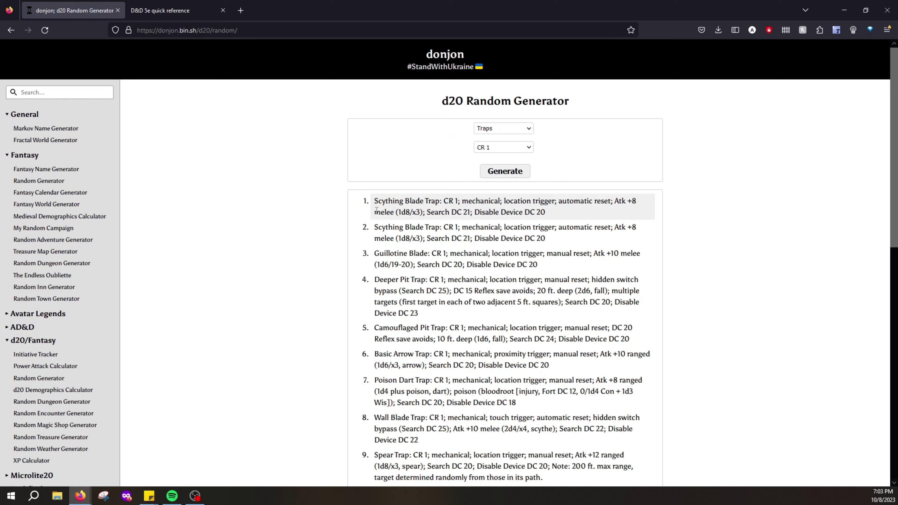
pyautogui.scroll(-4, 376, 210)
pyautogui.scroll(3, 401, 241)
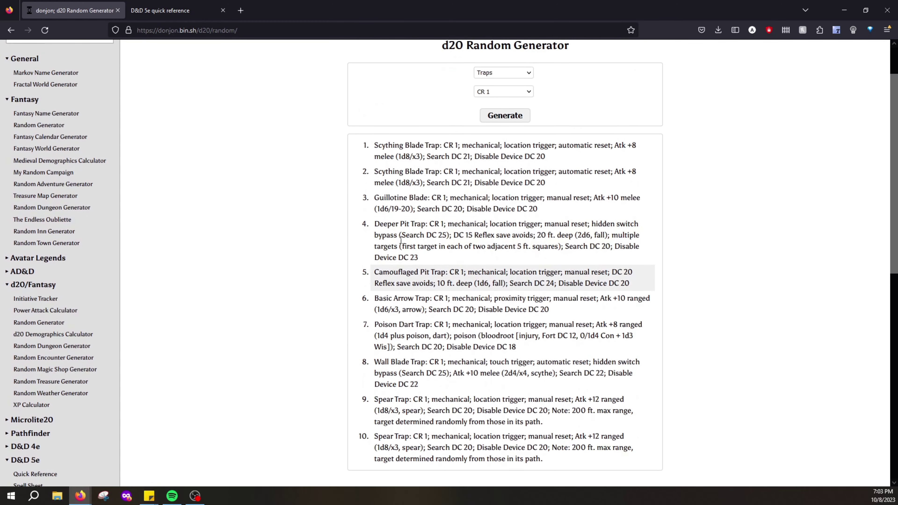
pyautogui.click(495, 119)
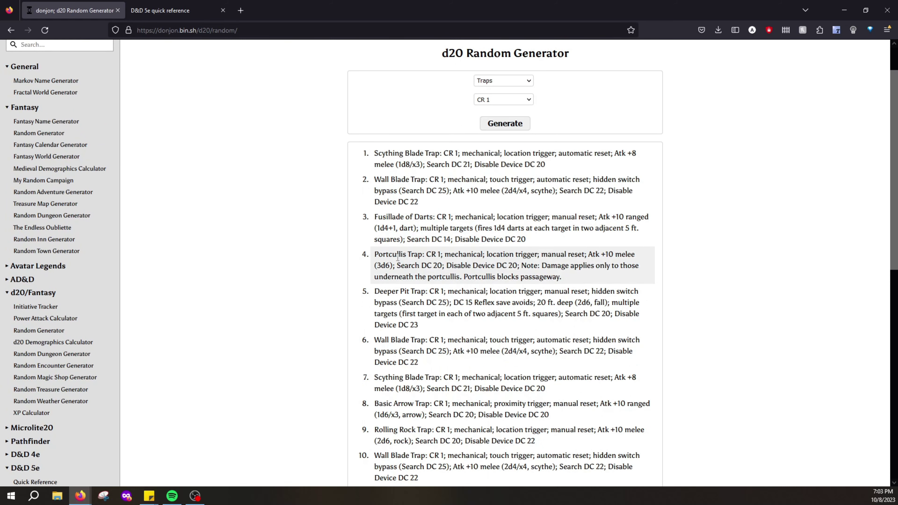
# Switch the generator to NPCs and generate a list, keeping default name, gender, race and class.
pyautogui.scroll(2, 459, 230)
pyautogui.click(511, 131)
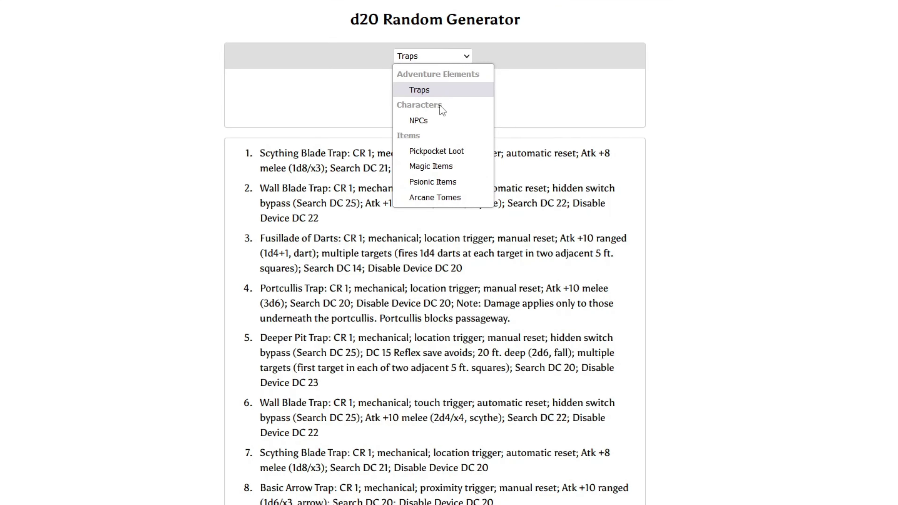
pyautogui.click(421, 121)
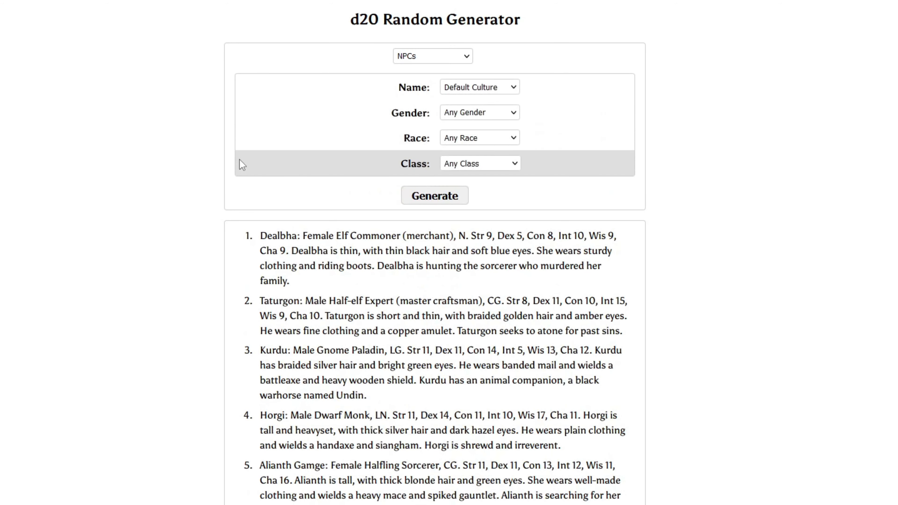
pyautogui.click(497, 89)
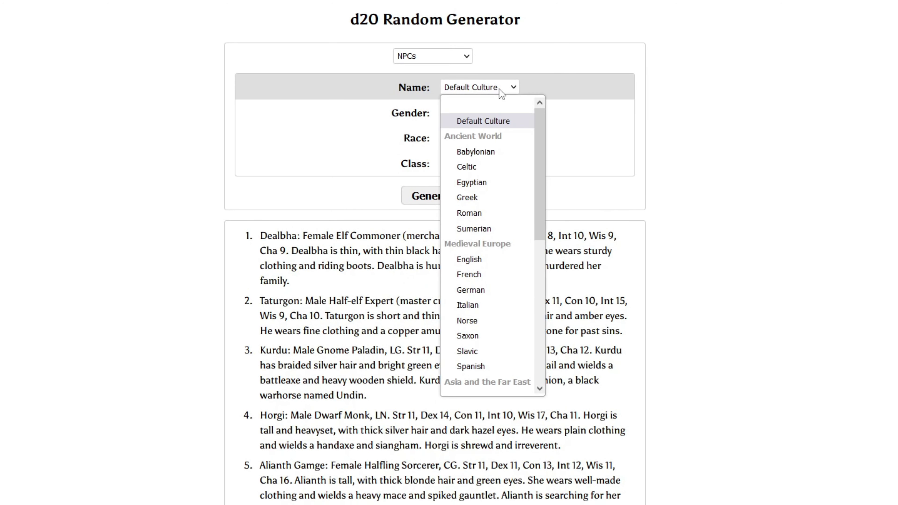
pyautogui.click(500, 89)
pyautogui.click(489, 114)
pyautogui.click(489, 114)
pyautogui.click(483, 138)
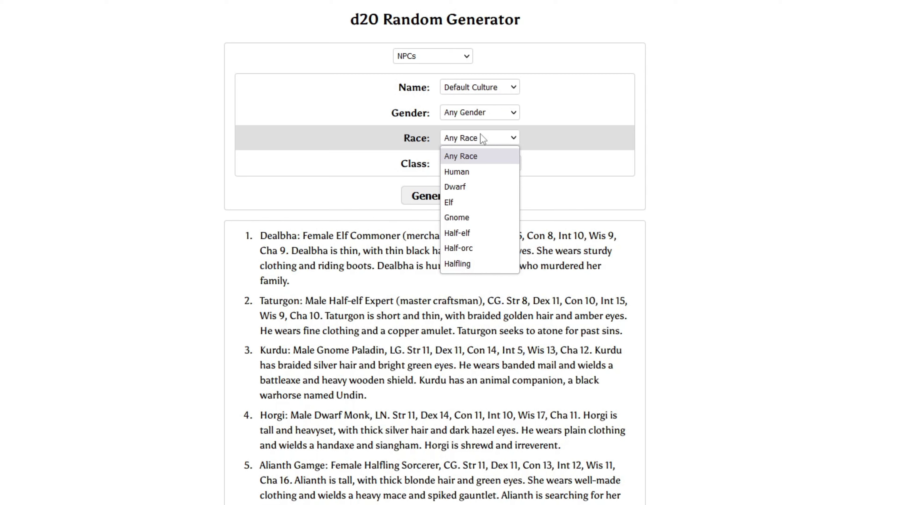
pyautogui.click(481, 134)
pyautogui.click(476, 165)
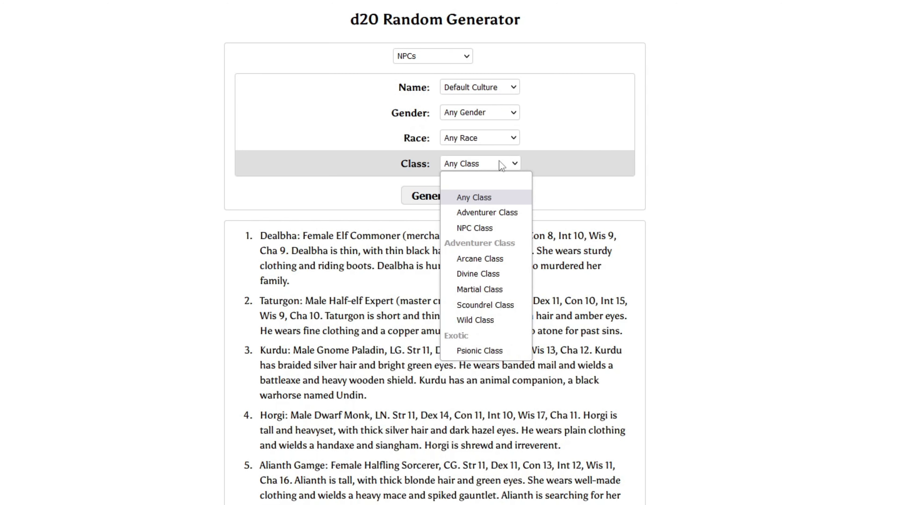
pyautogui.click(501, 165)
pyautogui.click(417, 198)
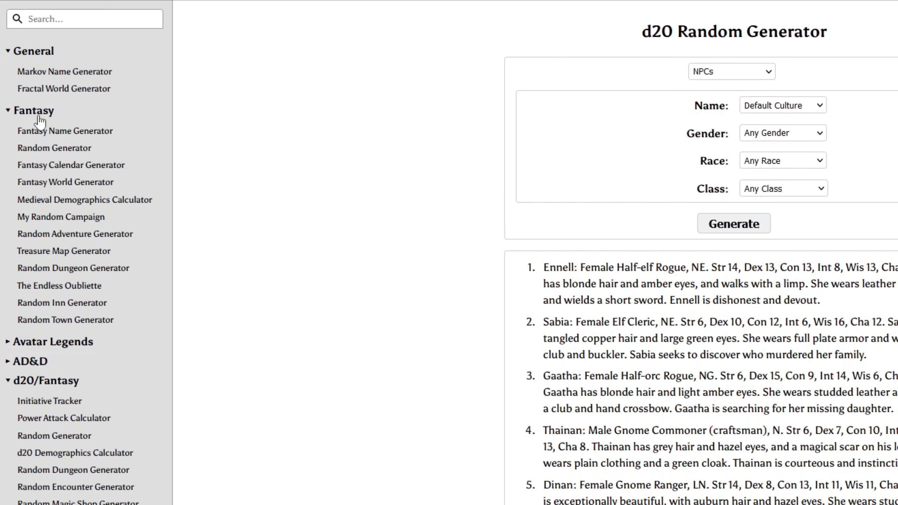
# Open the Random Inn Generator and scroll through The Greedy Pirate's menu, patrons and rumors.
pyautogui.click(45, 305)
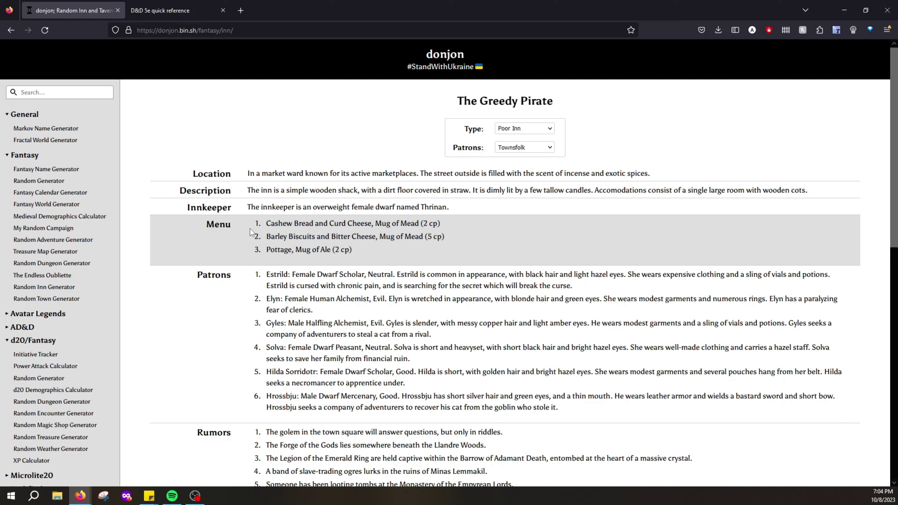
pyautogui.scroll(-2, 244, 230)
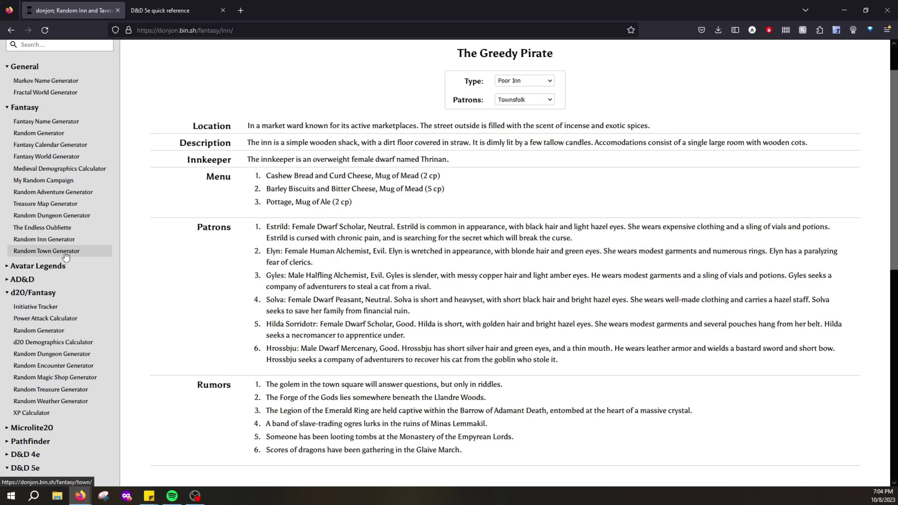
pyautogui.click(66, 254)
# Scroll down through the Ciethy town map and description, then back to the top.
pyautogui.scroll(-5, 290, 234)
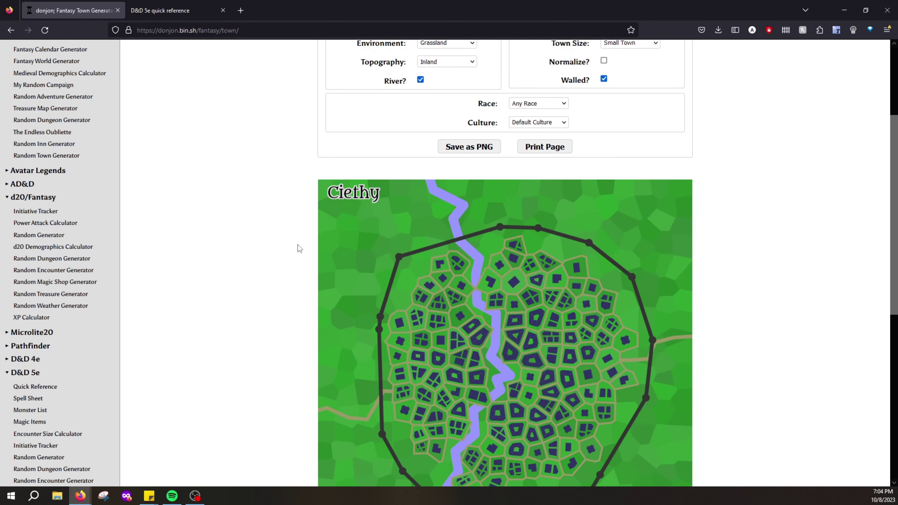
pyautogui.scroll(-1, 297, 245)
pyautogui.scroll(4, 298, 245)
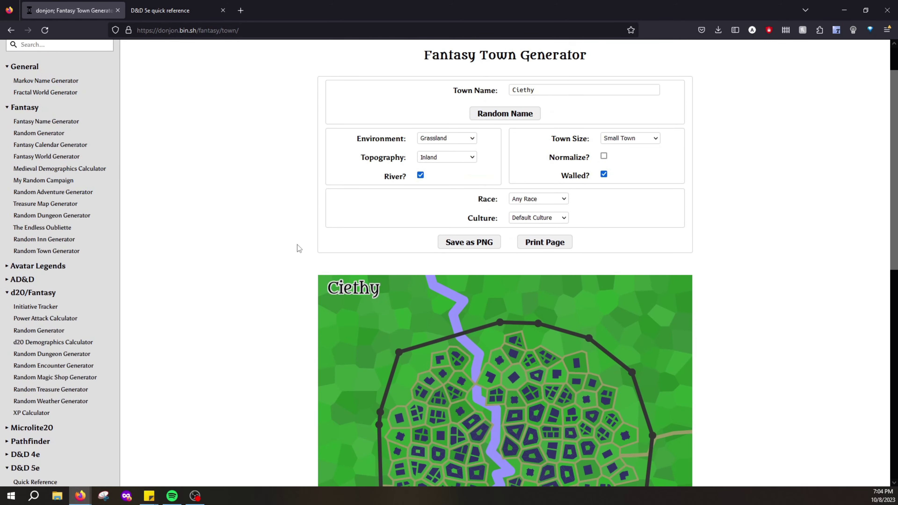
pyautogui.scroll(-5, 305, 232)
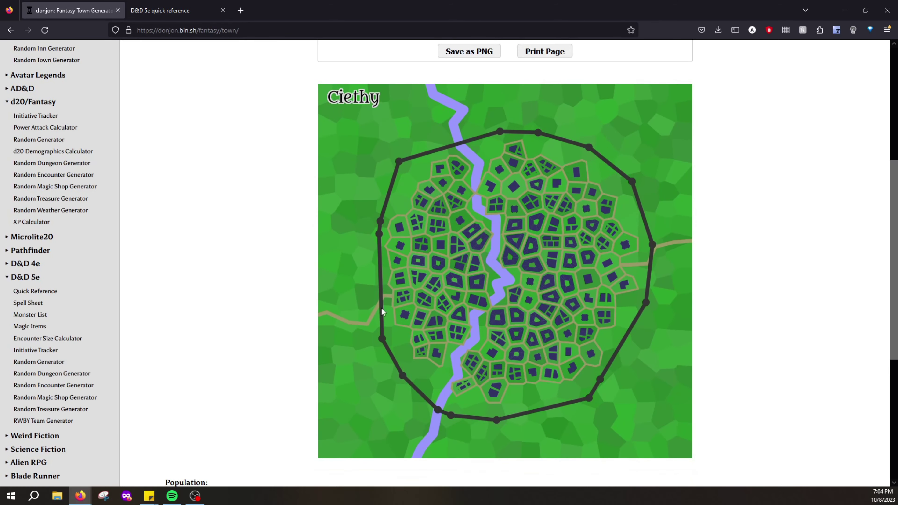
pyautogui.scroll(3, 251, 241)
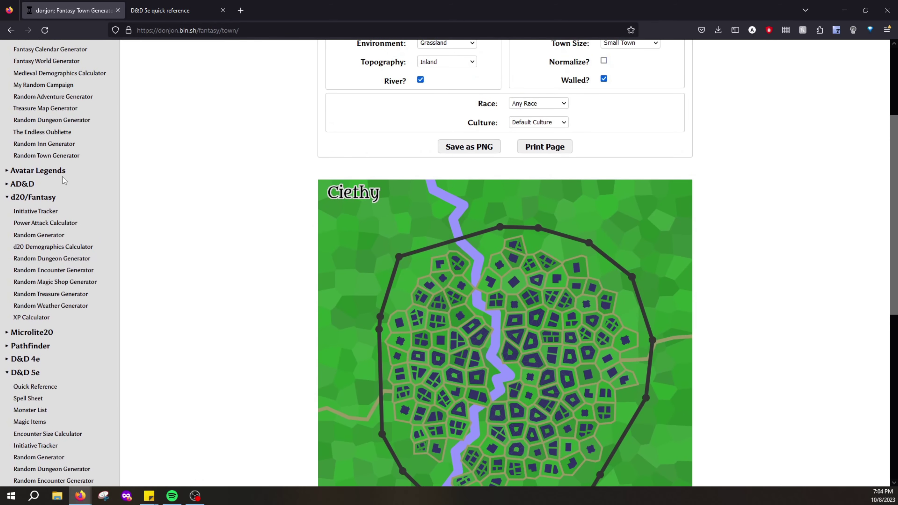
pyautogui.scroll(-8, 53, 209)
pyautogui.scroll(3, 48, 232)
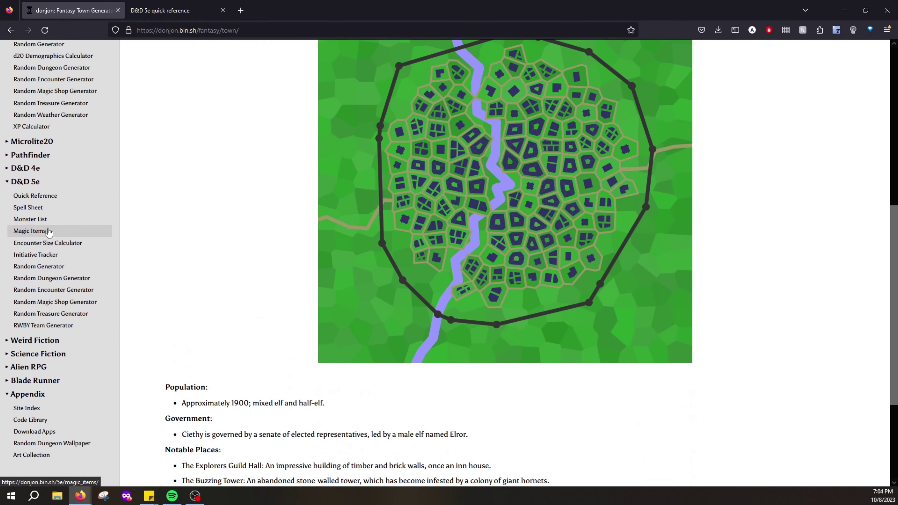
pyautogui.scroll(10, 53, 228)
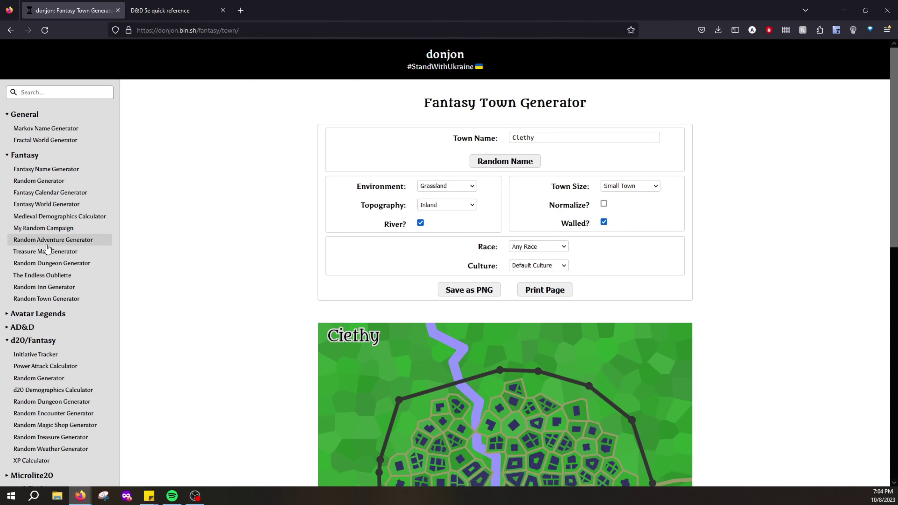
pyautogui.click(73, 264)
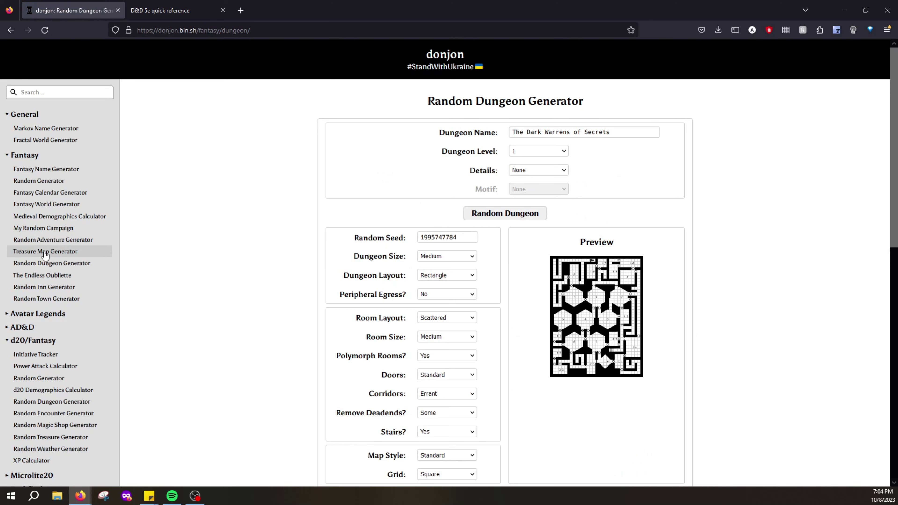
# Open the Treasure Map Generator and scroll through the parchment map starting at The Emerald Wyrm.
pyautogui.click(40, 256)
pyautogui.scroll(-5, 335, 237)
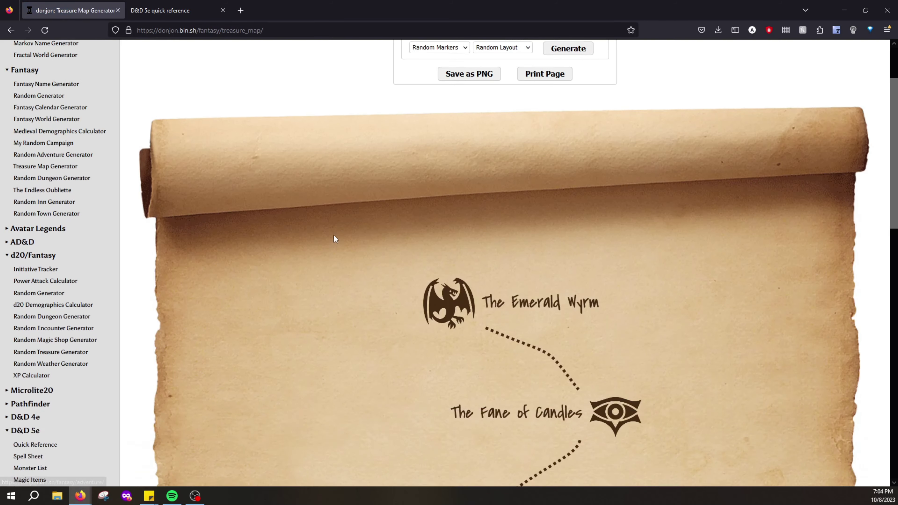
pyautogui.scroll(-10, 334, 235)
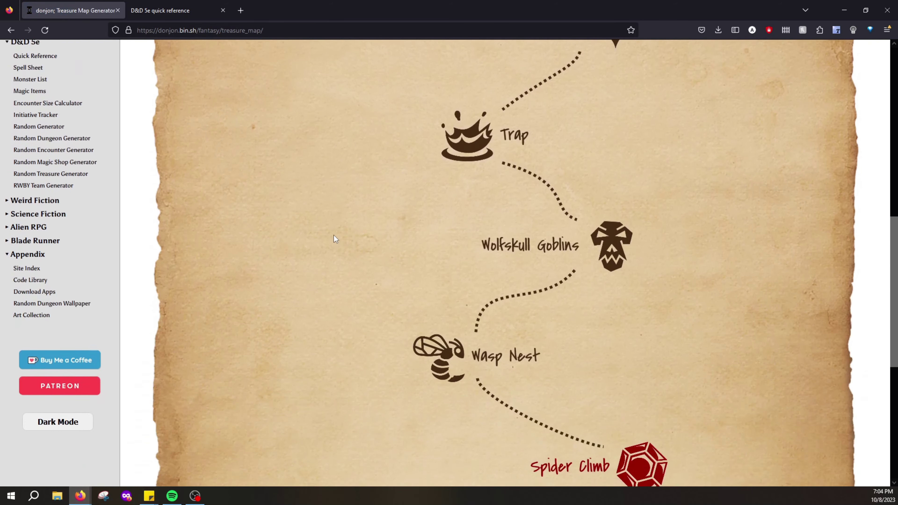
pyautogui.scroll(10, 334, 235)
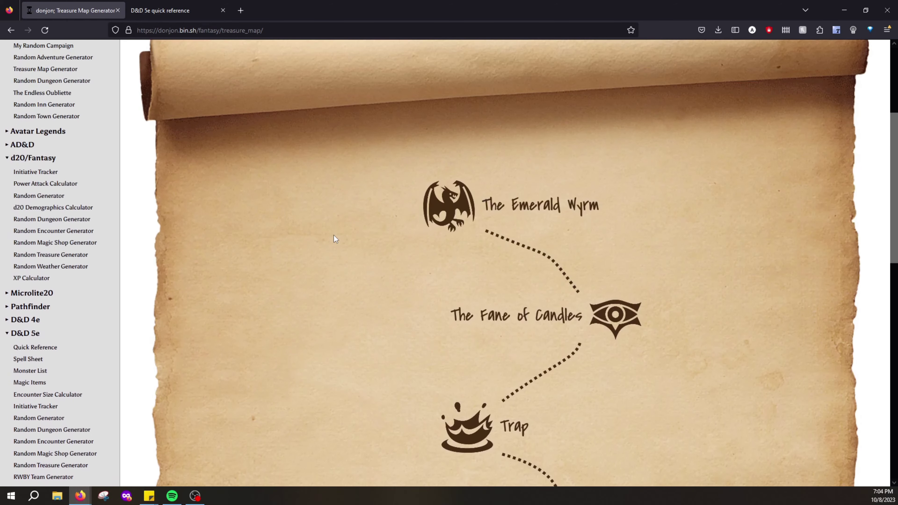
pyautogui.scroll(3, 334, 236)
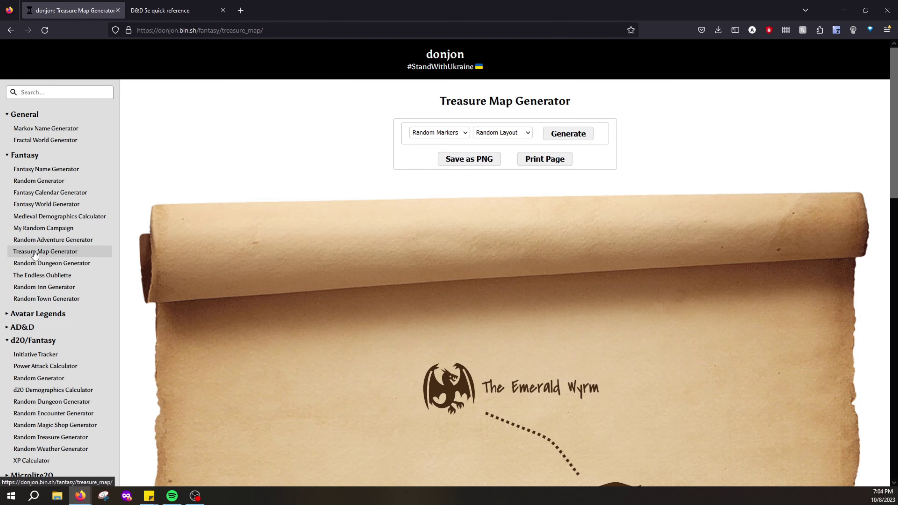
pyautogui.click(48, 242)
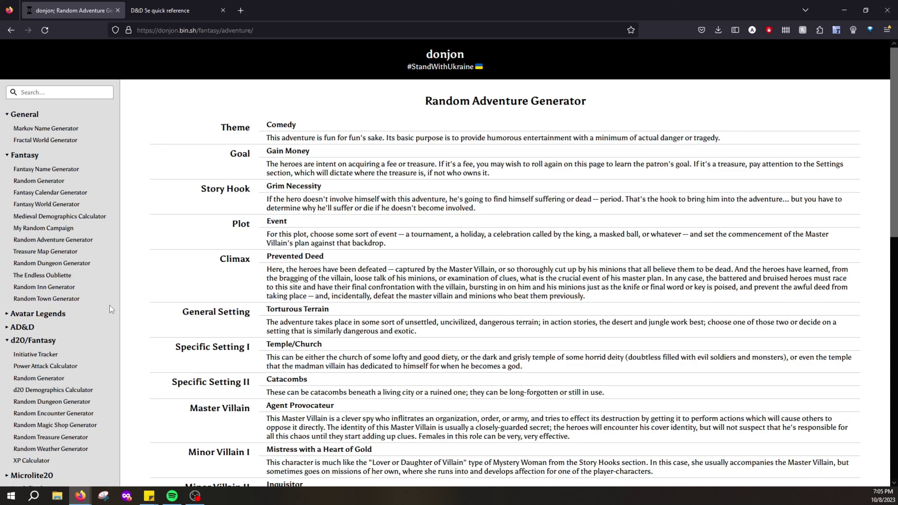
# Bring the Azgaar's Fantasy Map Generator Firefox window forward from its taskbar preview.
pyautogui.moveTo(80, 495)
pyautogui.click(223, 457)
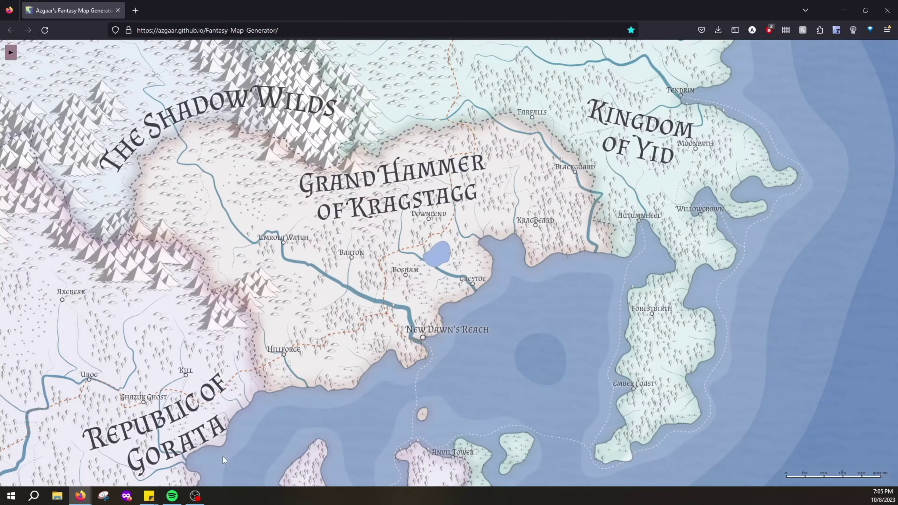